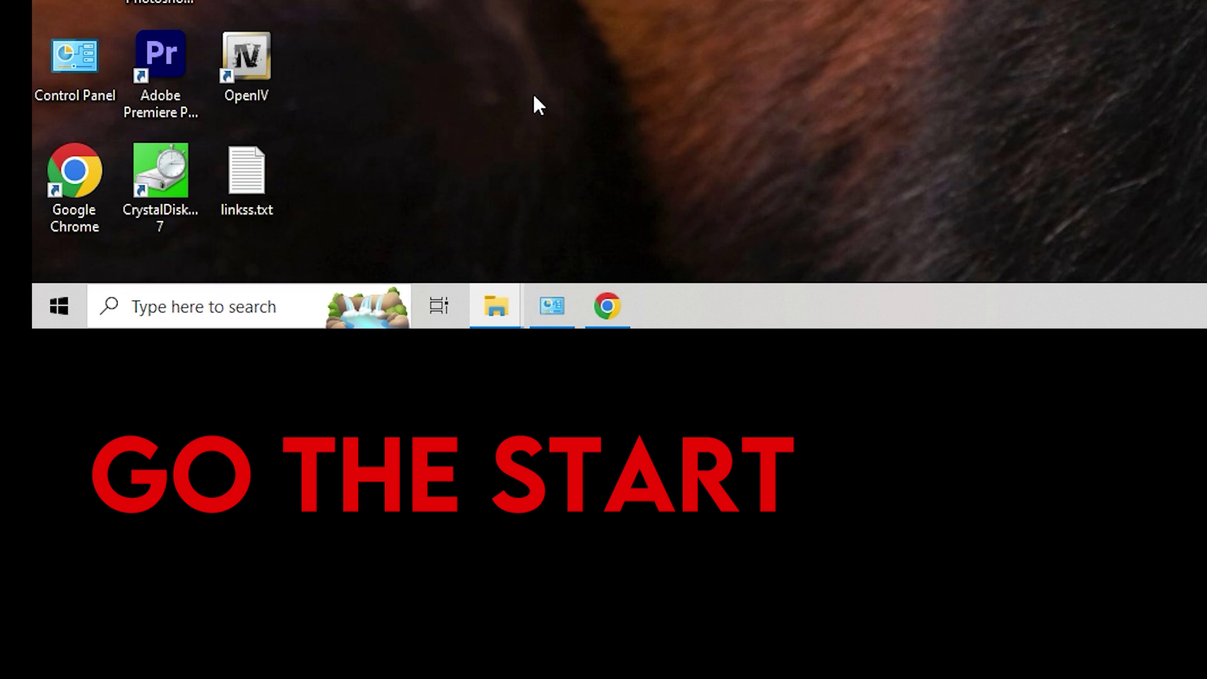
# Step: Search Windows for the Defender security settings and open Windows Security
pyautogui.click(248, 308)
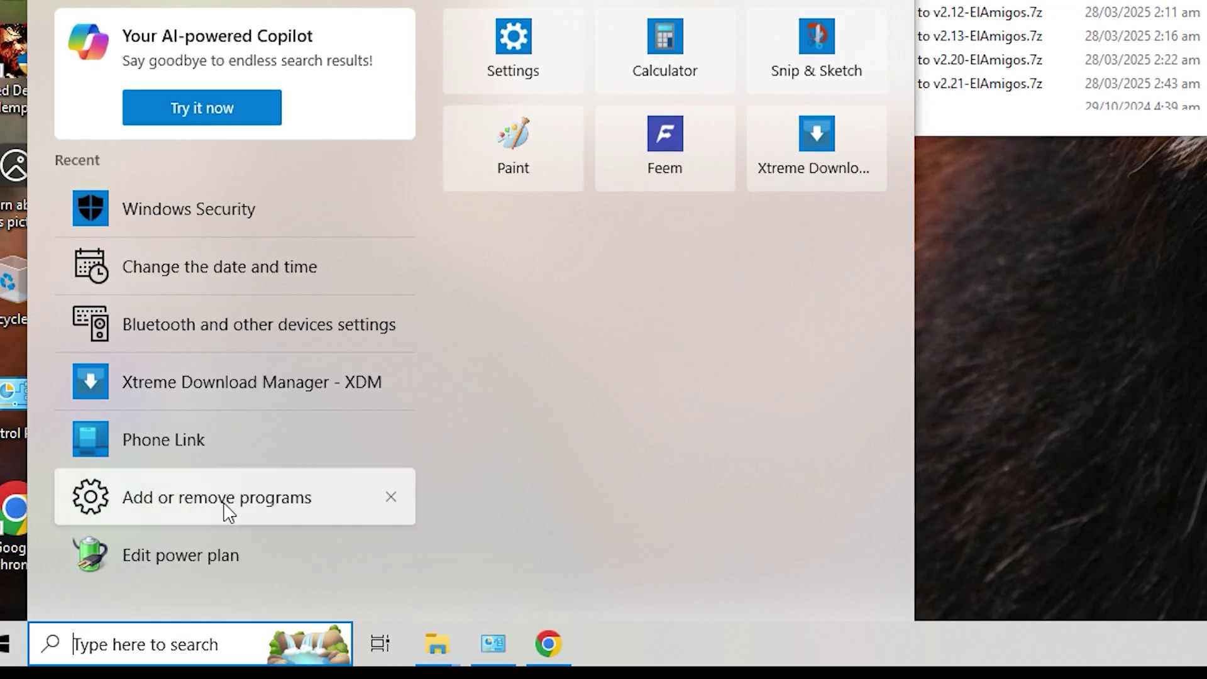
pyautogui.write('d')
pyautogui.press('Return')
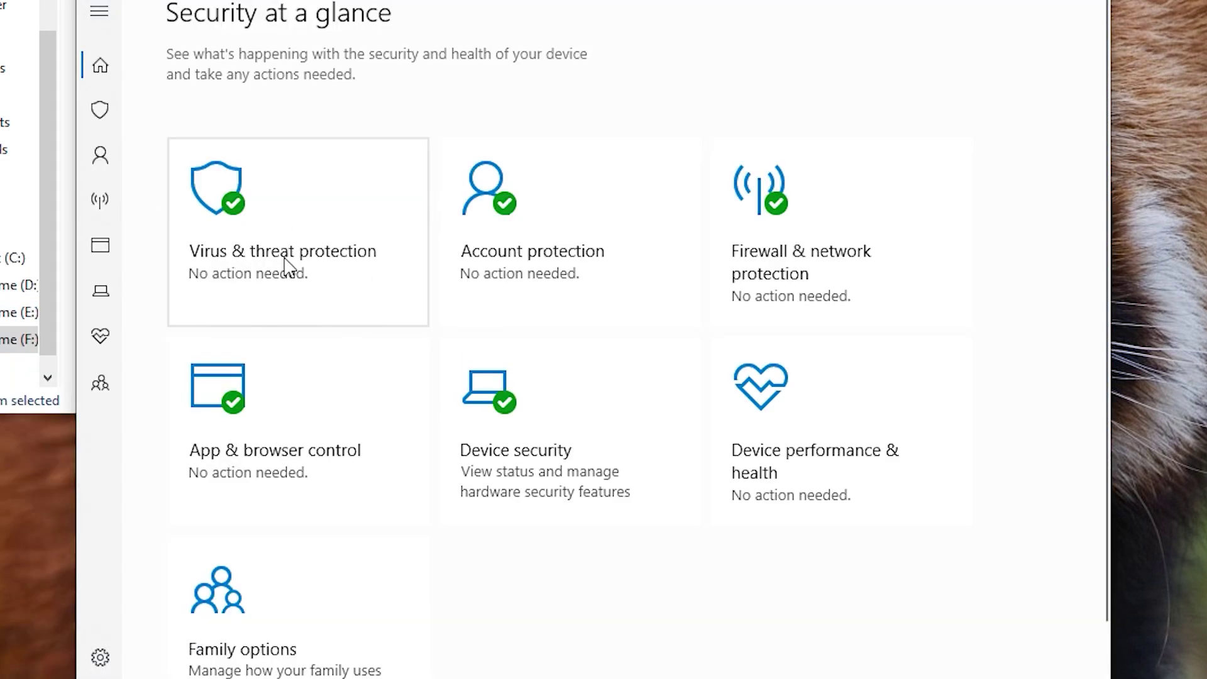
# Step: Turn off Real-time protection in the virus and threat protection settings and allow Windows Security to make the change
pyautogui.click(293, 258)
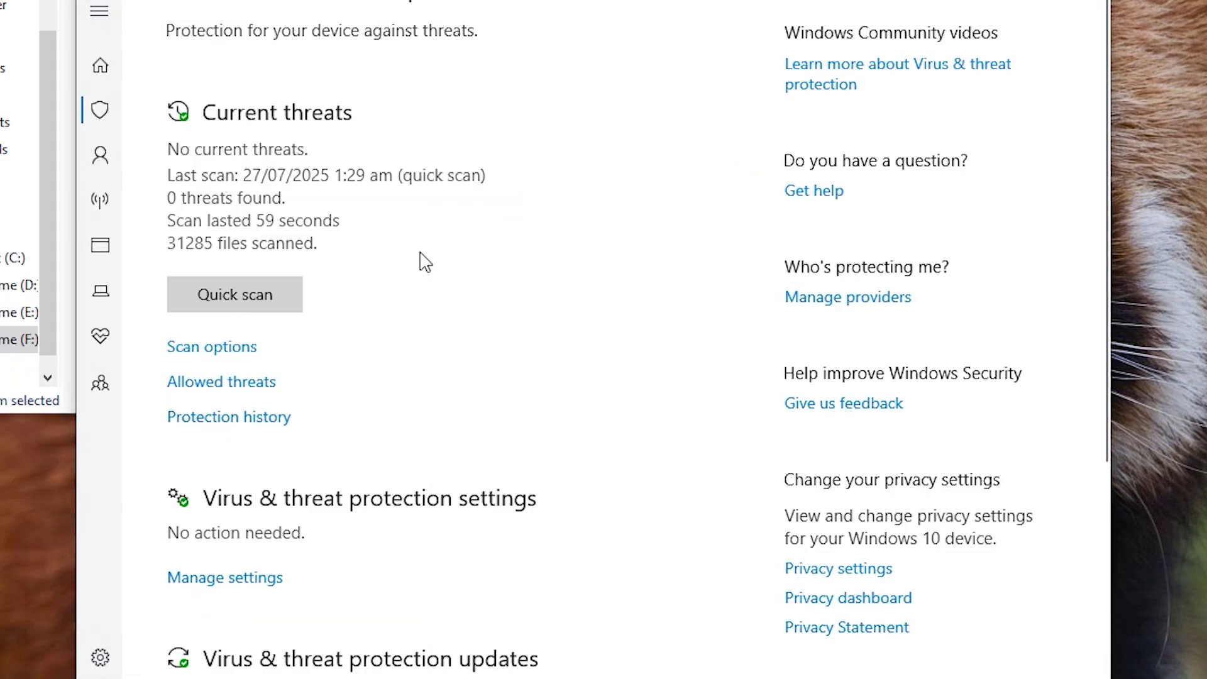
pyautogui.scroll(-3, 423, 262)
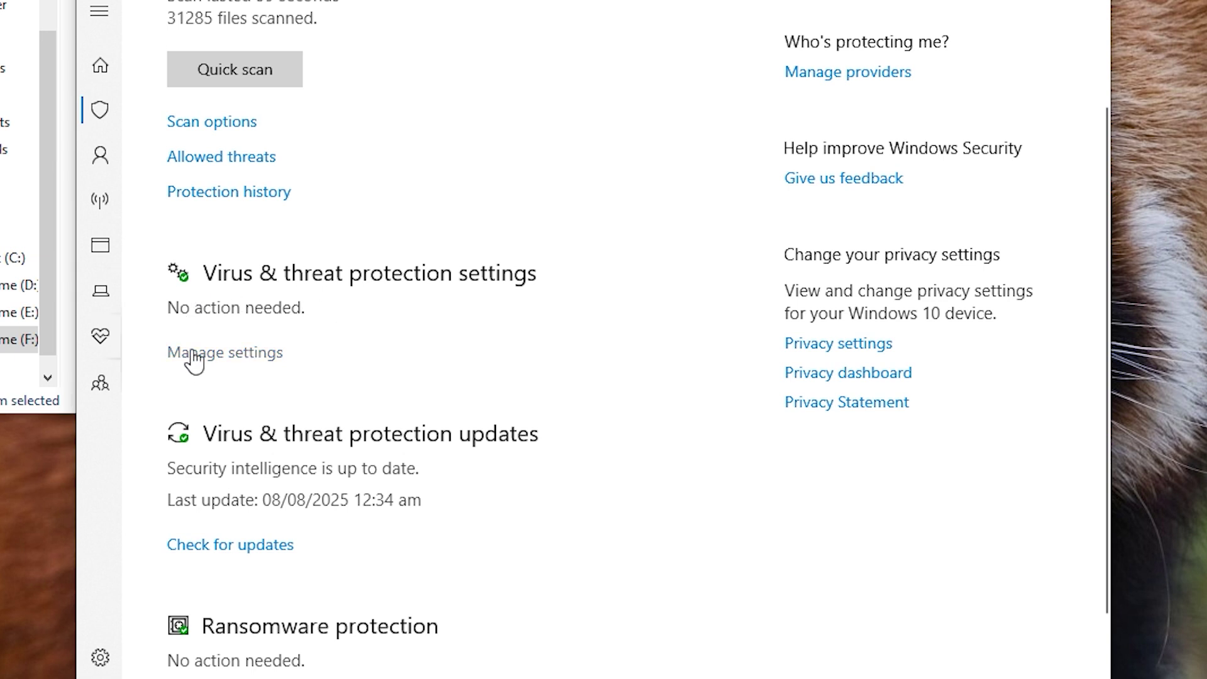
pyautogui.click(261, 355)
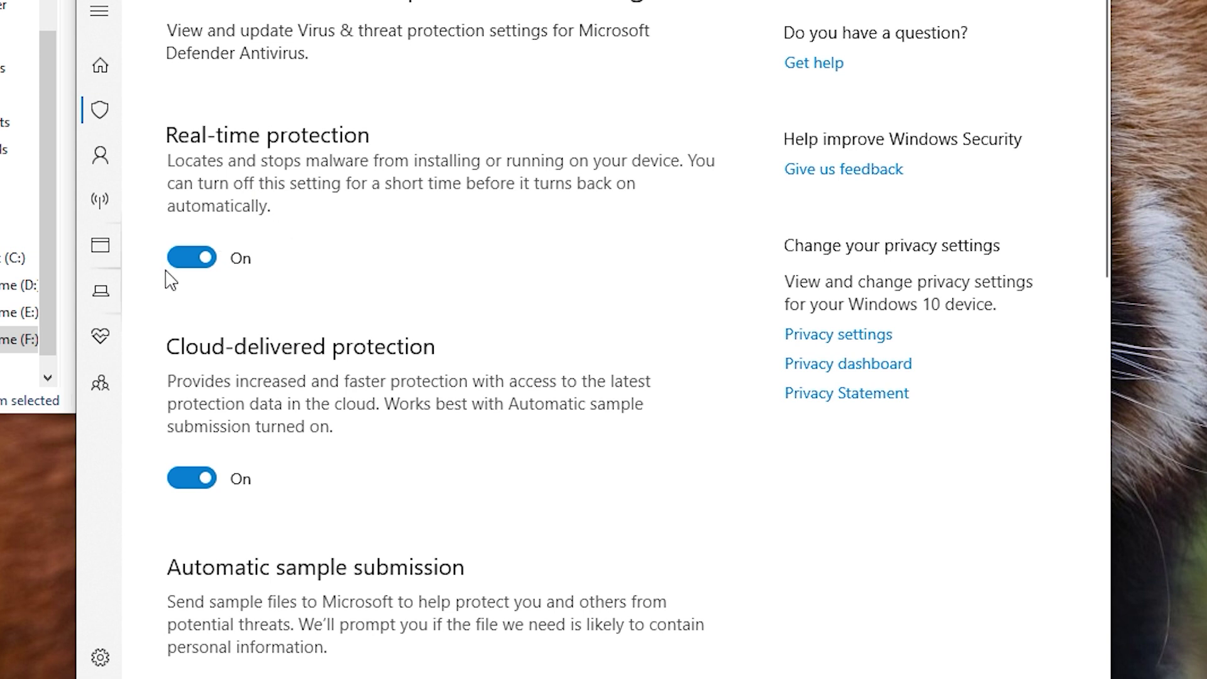
pyautogui.click(189, 263)
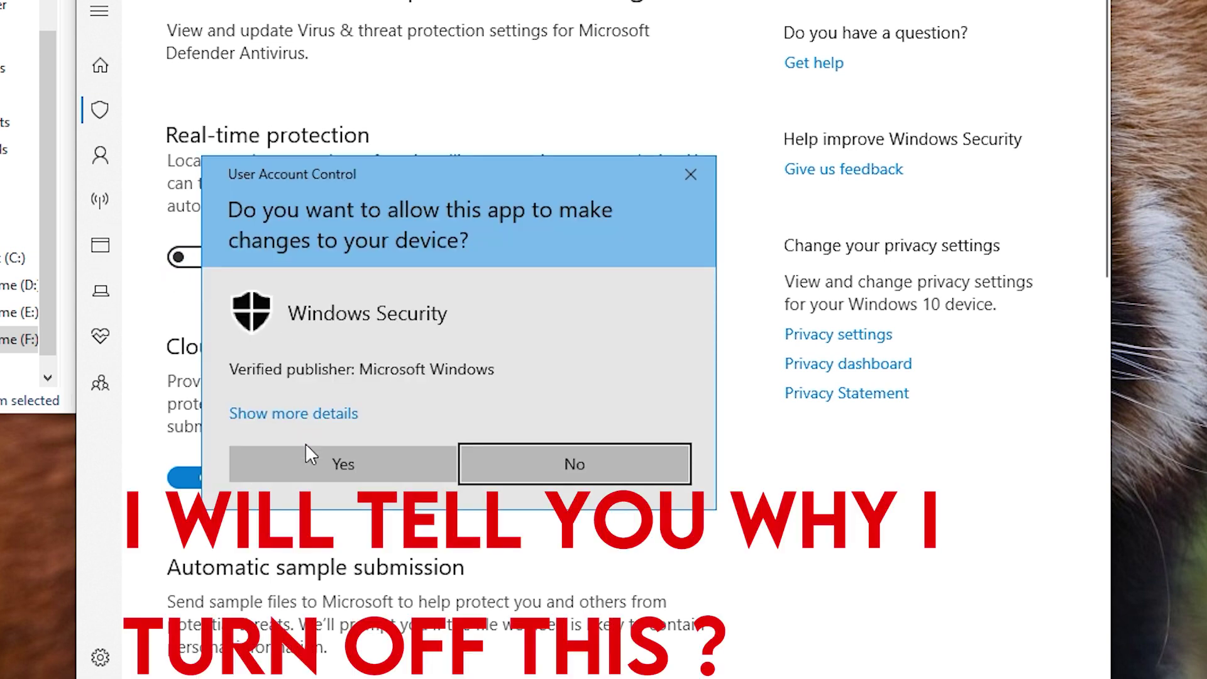
pyautogui.click(311, 459)
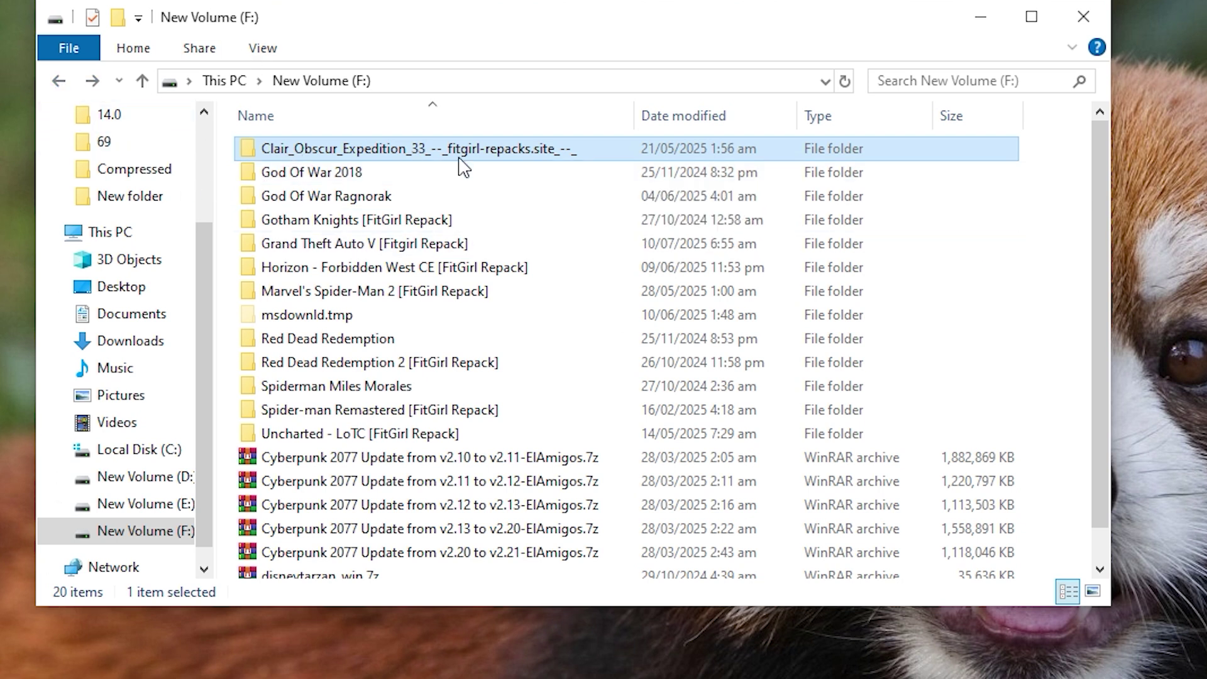
# Step: Run setup.exe from the Clair_Obscur_Expedition_33 folder on drive F:, allowing it to make changes and using English as the setup language
pyautogui.doubleClick(321, 151)
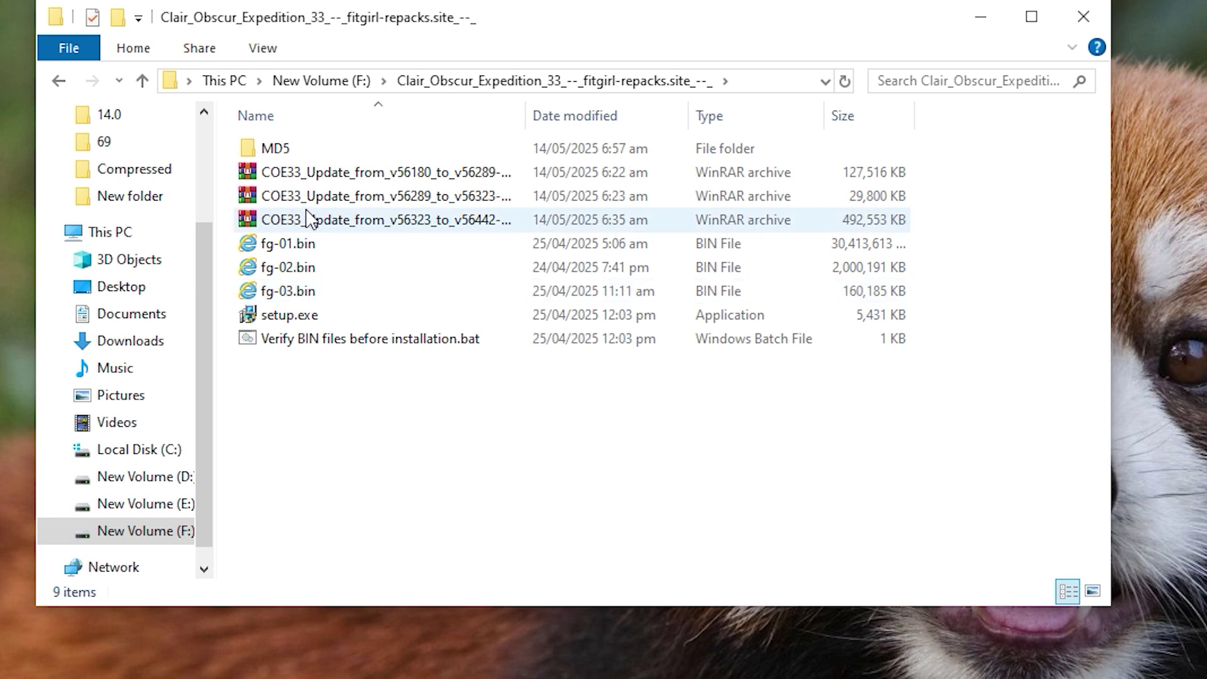
pyautogui.click(303, 317)
pyautogui.doubleClick(302, 318)
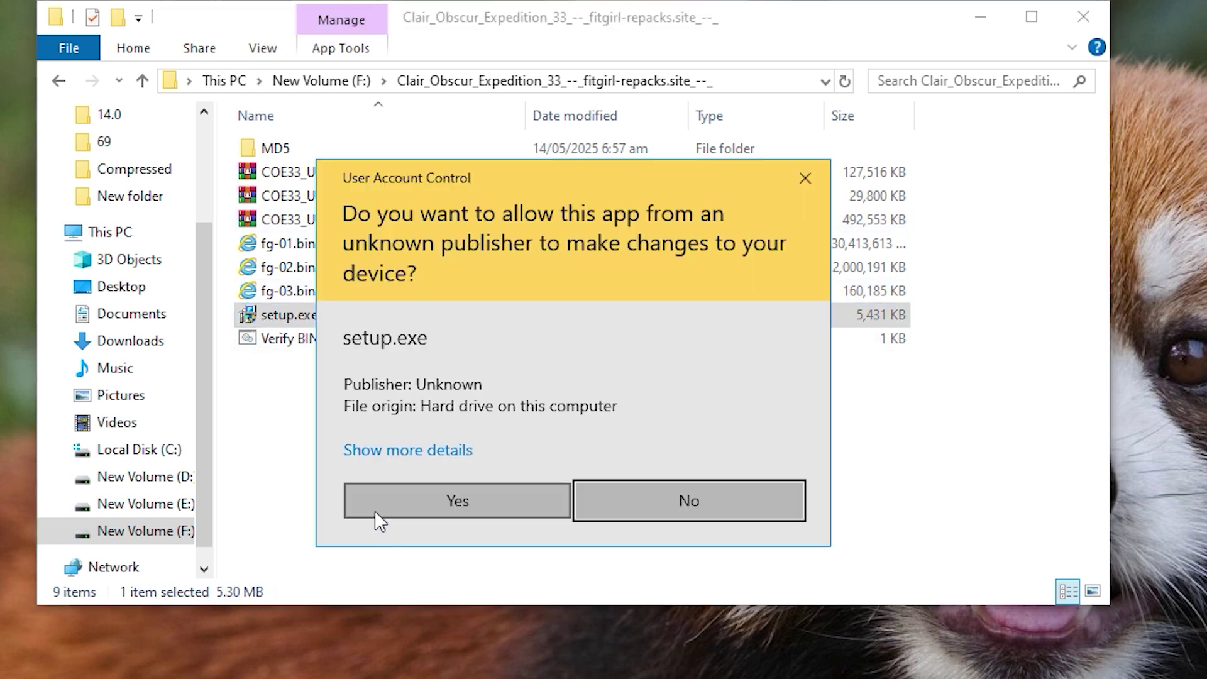
pyautogui.click(405, 507)
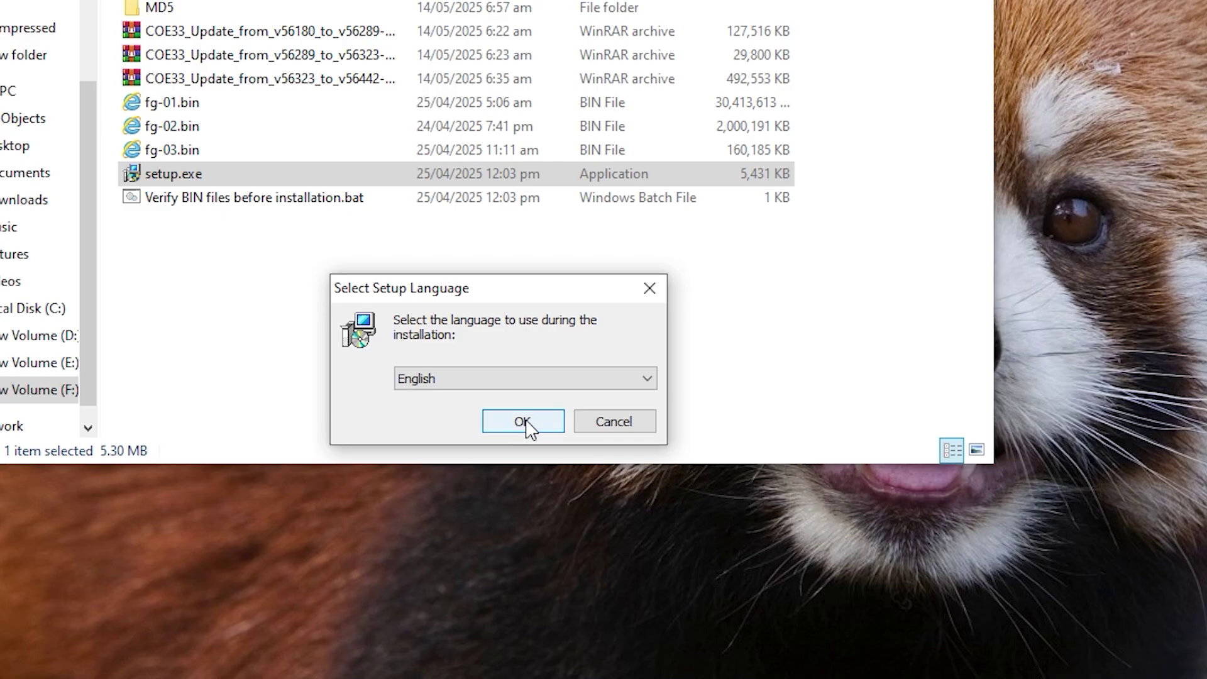
pyautogui.click(639, 563)
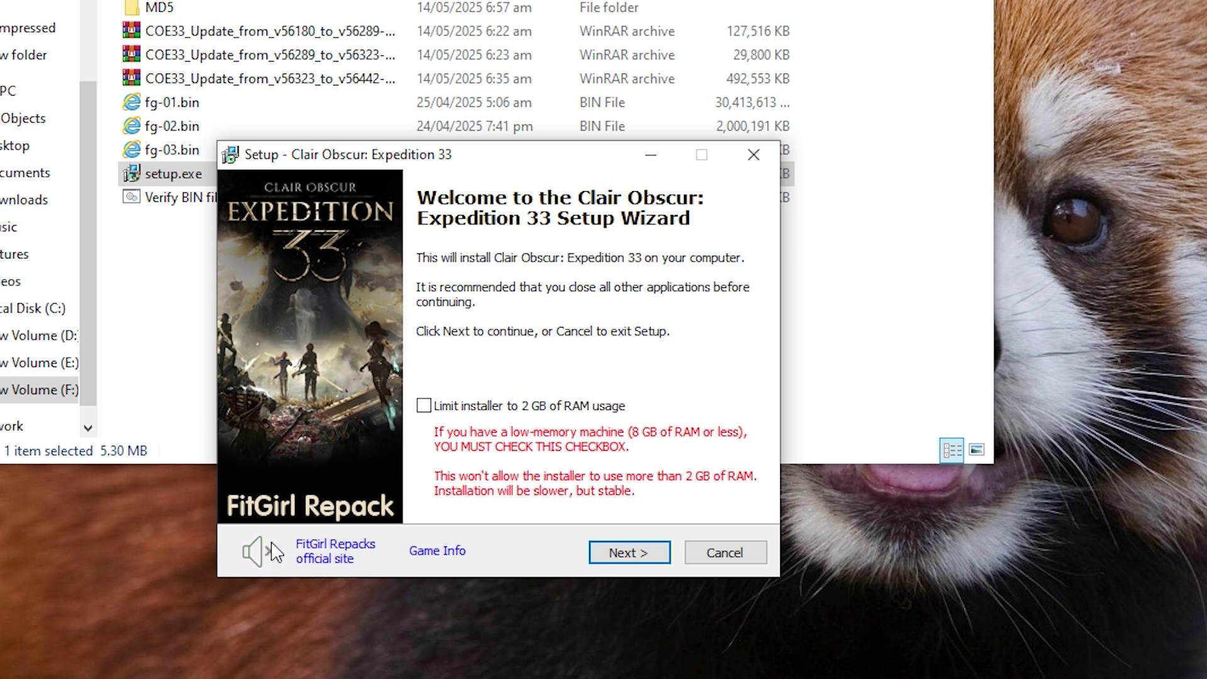
# Step: Set the installation destination to D:\Clair Obscur - Expedition 33 and advance the setup wizard to the component selection
pyautogui.click(604, 554)
pyautogui.click(605, 557)
pyautogui.click(624, 555)
pyautogui.click(651, 470)
pyautogui.click(672, 346)
pyautogui.click(419, 288)
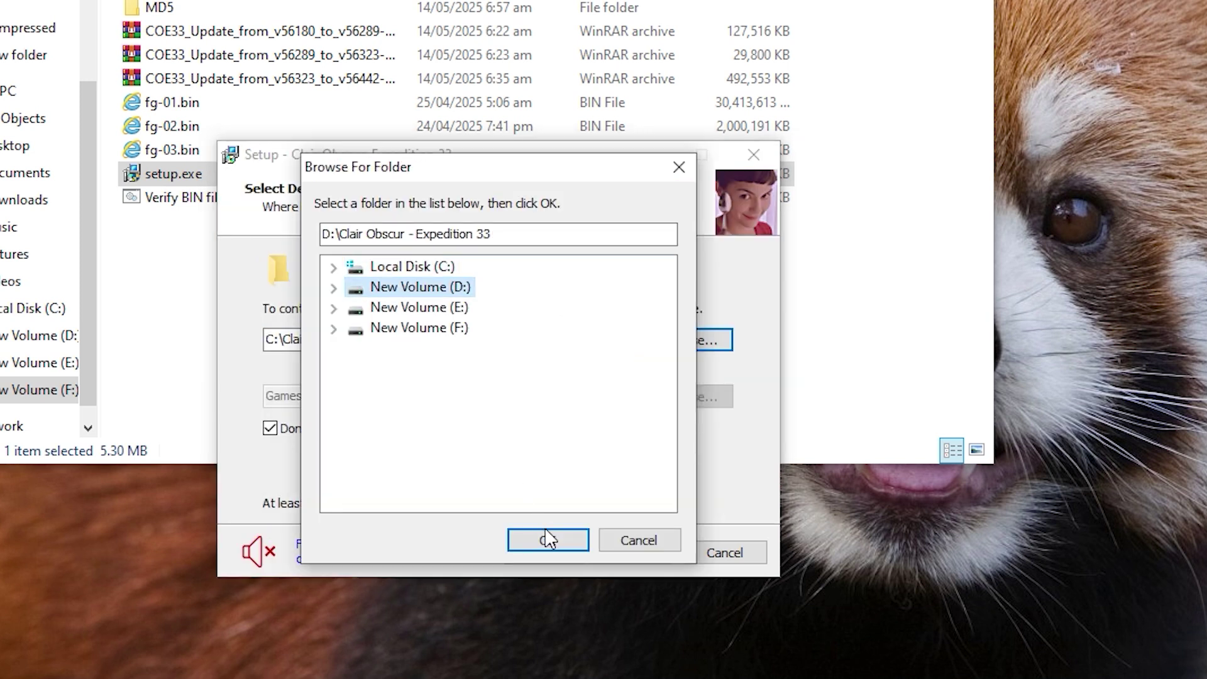
pyautogui.click(547, 538)
pyautogui.click(641, 560)
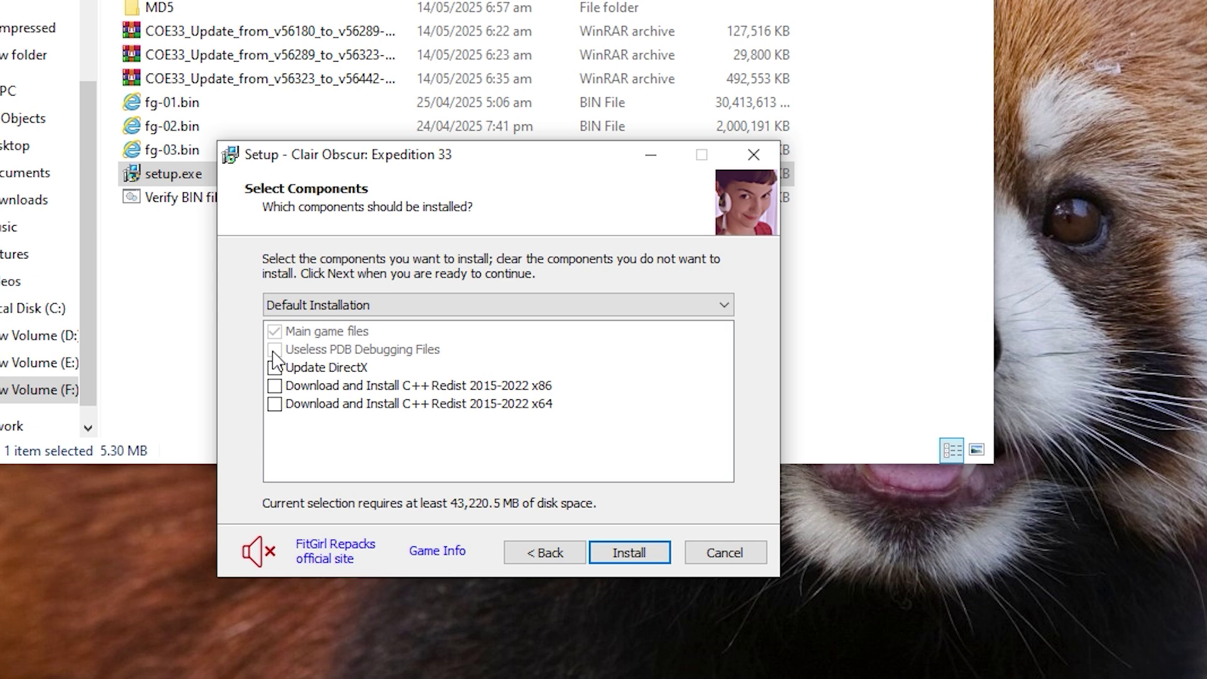
# Step: Exit the Clair Obscur: Expedition 33 setup without installing and return to the root of drive F:
pyautogui.click(708, 552)
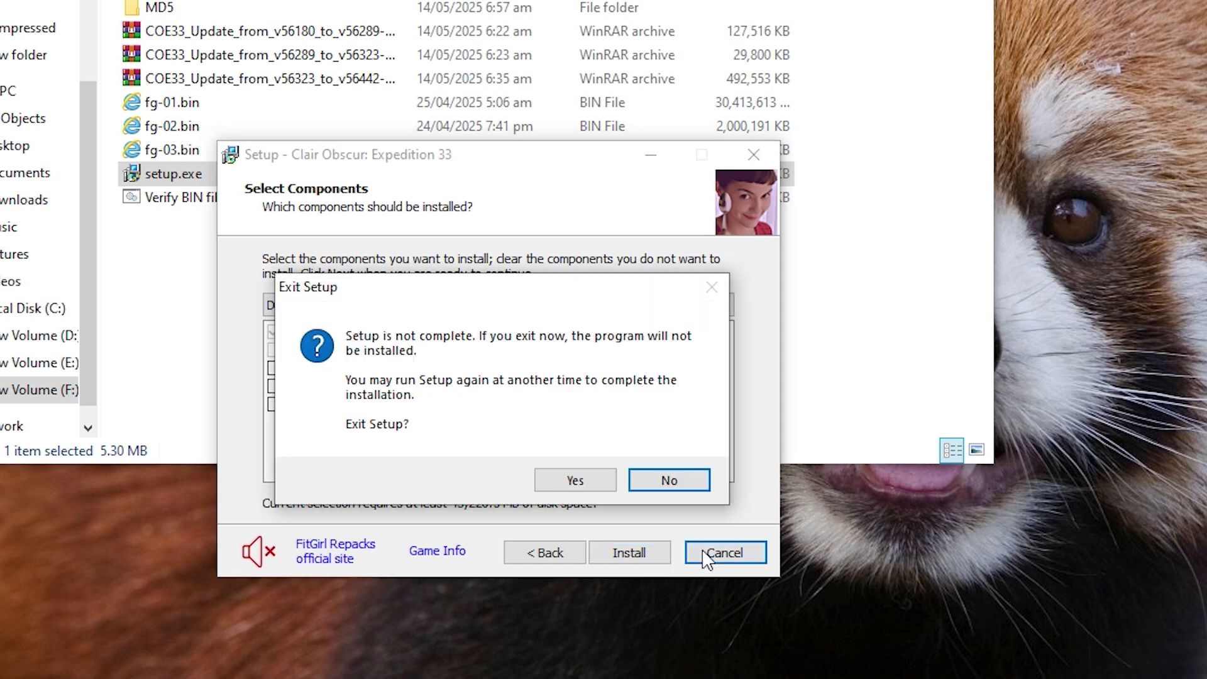
pyautogui.click(573, 480)
pyautogui.press('BackSpace')
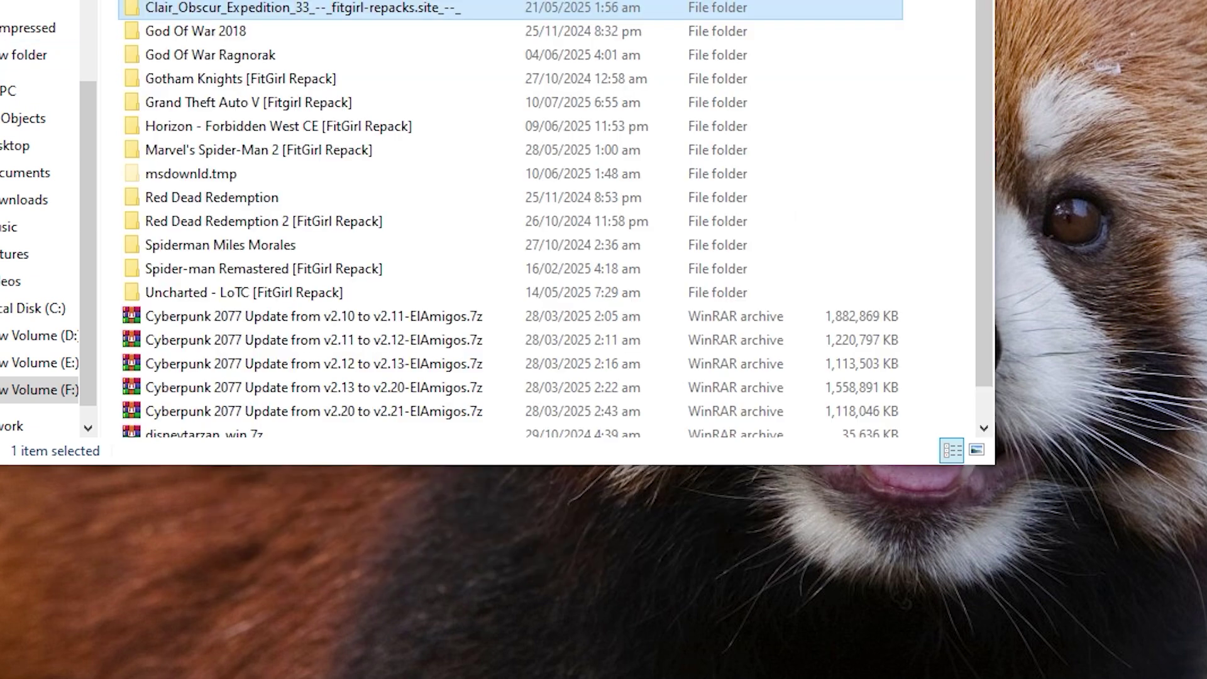
# Step: Run setup-FIXED.exe from the Horizon - Forbidden West CE folder, allow it to make changes and accept the setup language
pyautogui.doubleClick(248, 102)
pyautogui.press('BackSpace')
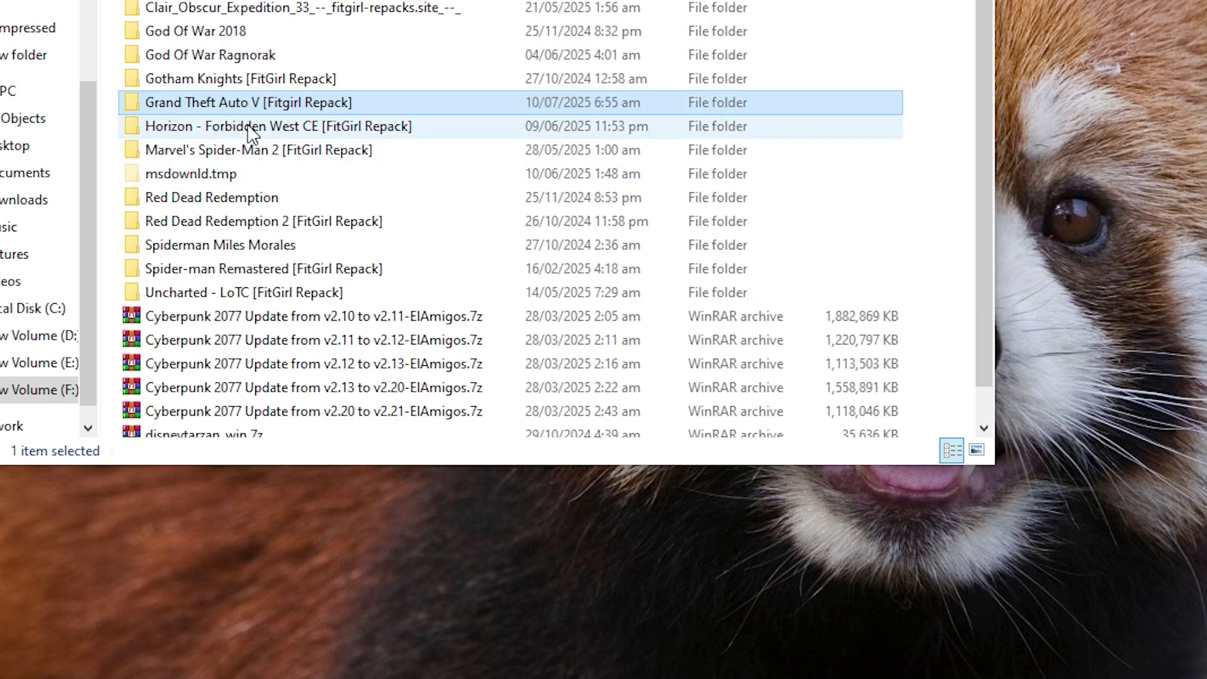
pyautogui.doubleClick(252, 128)
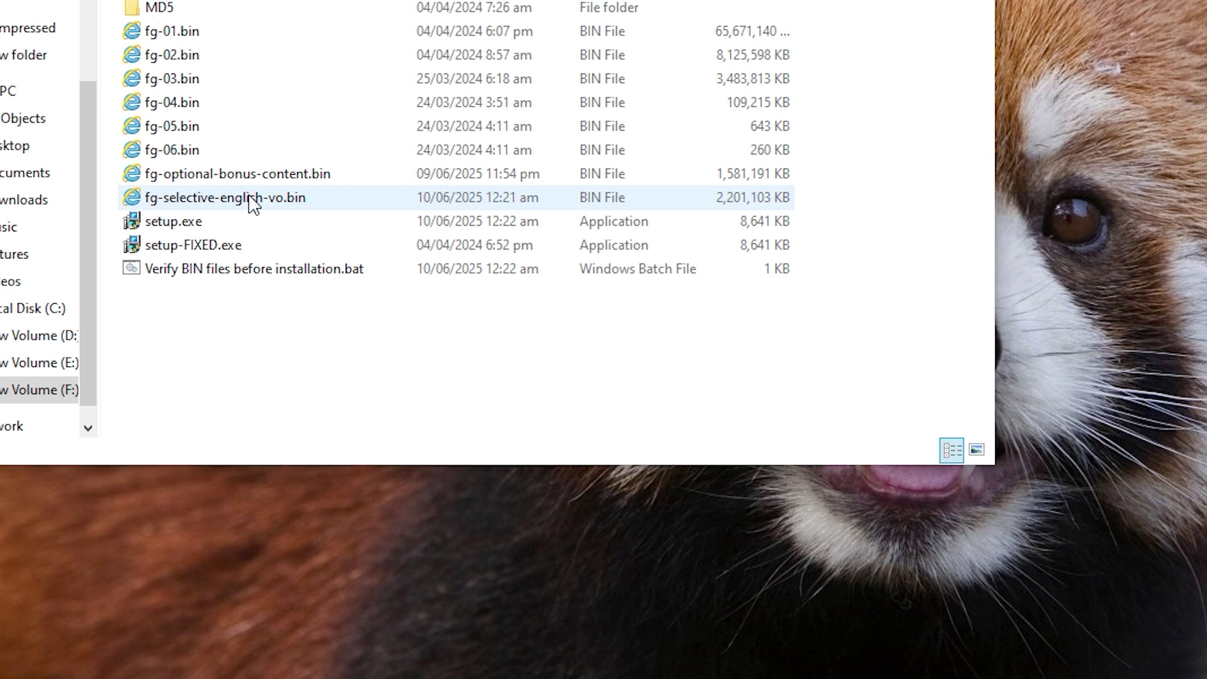
pyautogui.doubleClick(189, 245)
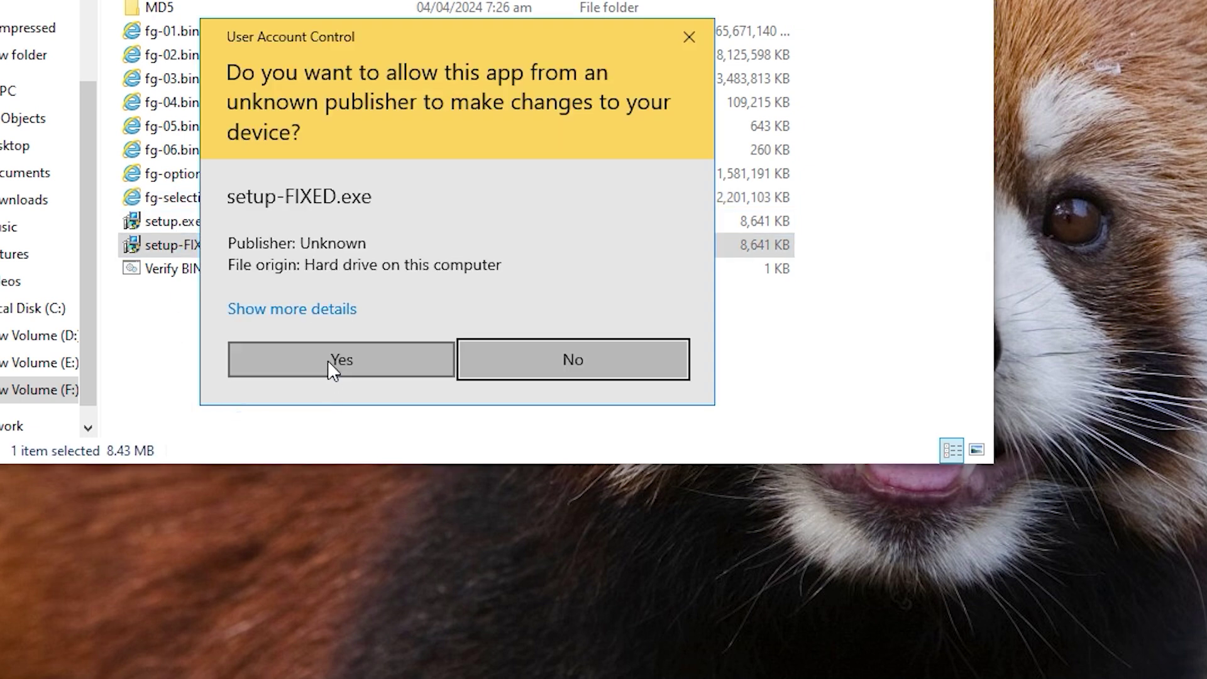
pyautogui.click(333, 362)
pyautogui.click(505, 418)
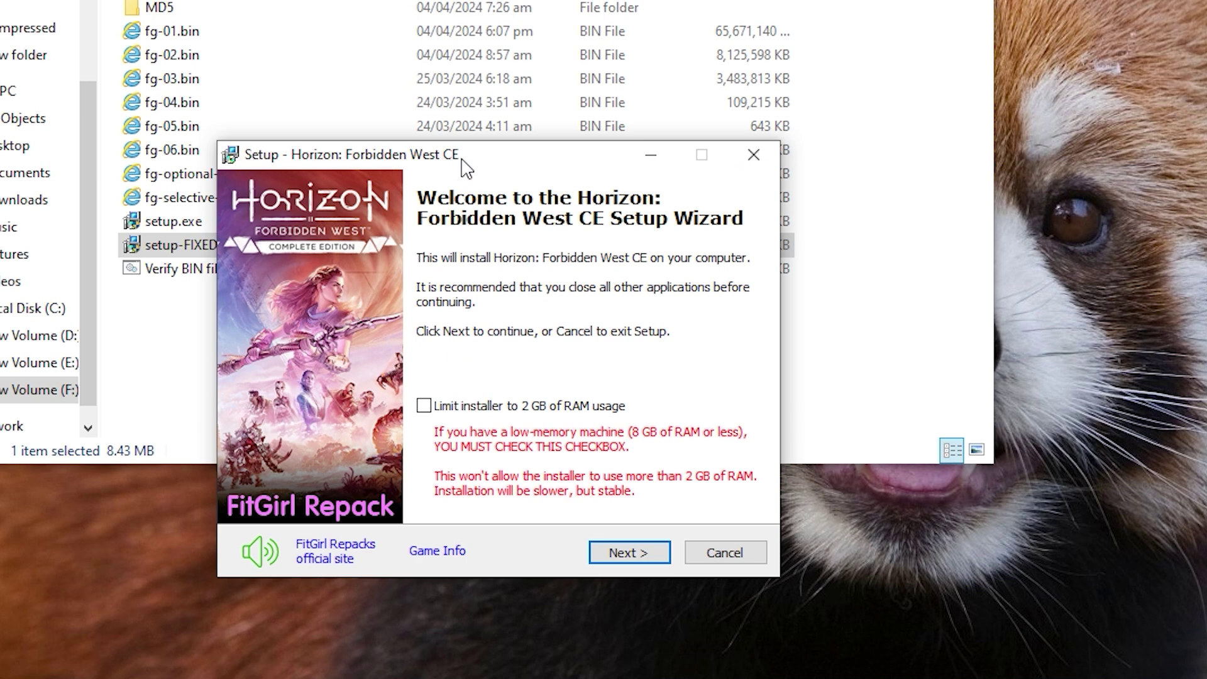
# Step: Move the Horizon setup window off the file list, mute its music and advance to the component selection
pyautogui.moveTo(465, 168); pyautogui.dragTo(784, 49)
pyautogui.click(574, 432)
pyautogui.click(946, 434)
pyautogui.click(946, 435)
pyautogui.click(946, 435)
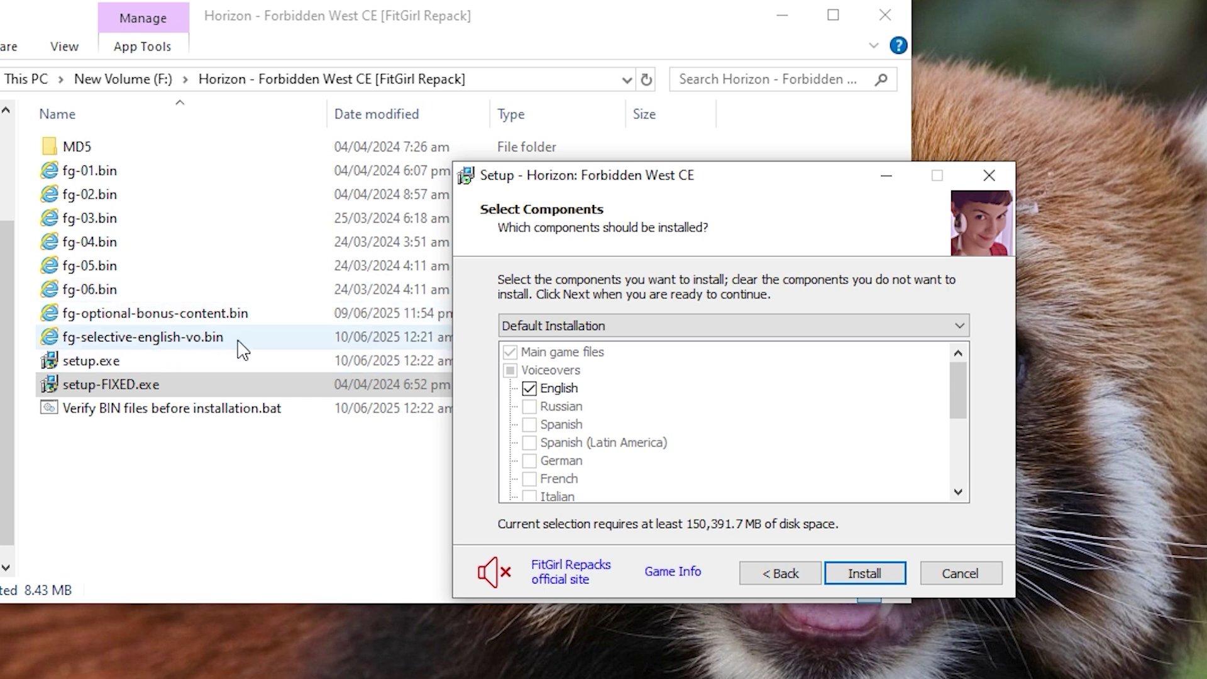
# Step: Clear the English voiceover, review the remaining voiceovers and optional components, and select English again
pyautogui.click(529, 390)
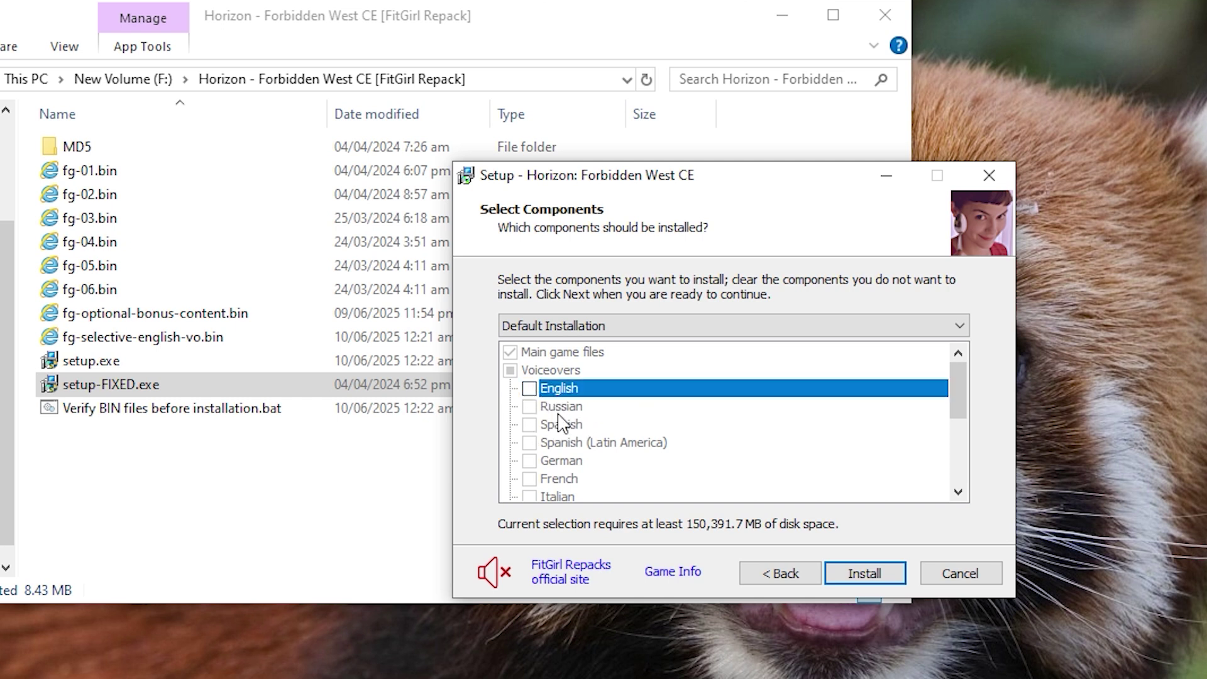
pyautogui.scroll(-4, 557, 417)
pyautogui.scroll(4, 558, 416)
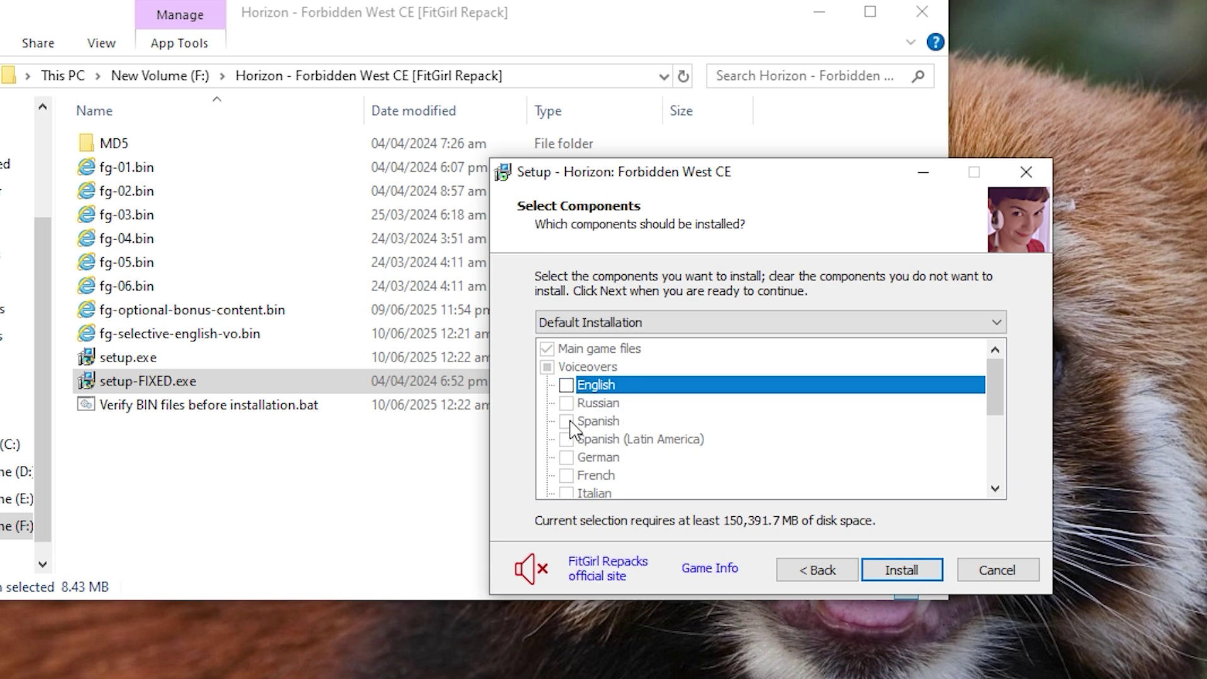
pyautogui.scroll(-4, 572, 431)
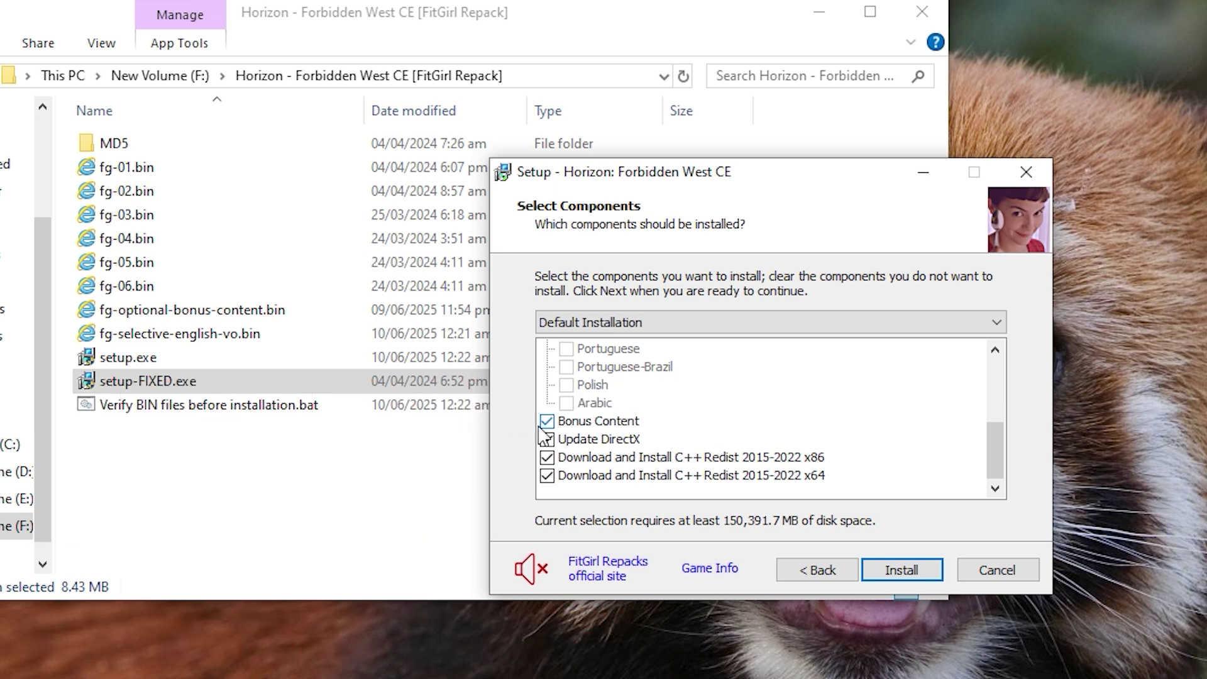
pyautogui.click(546, 439)
pyautogui.scroll(5, 583, 442)
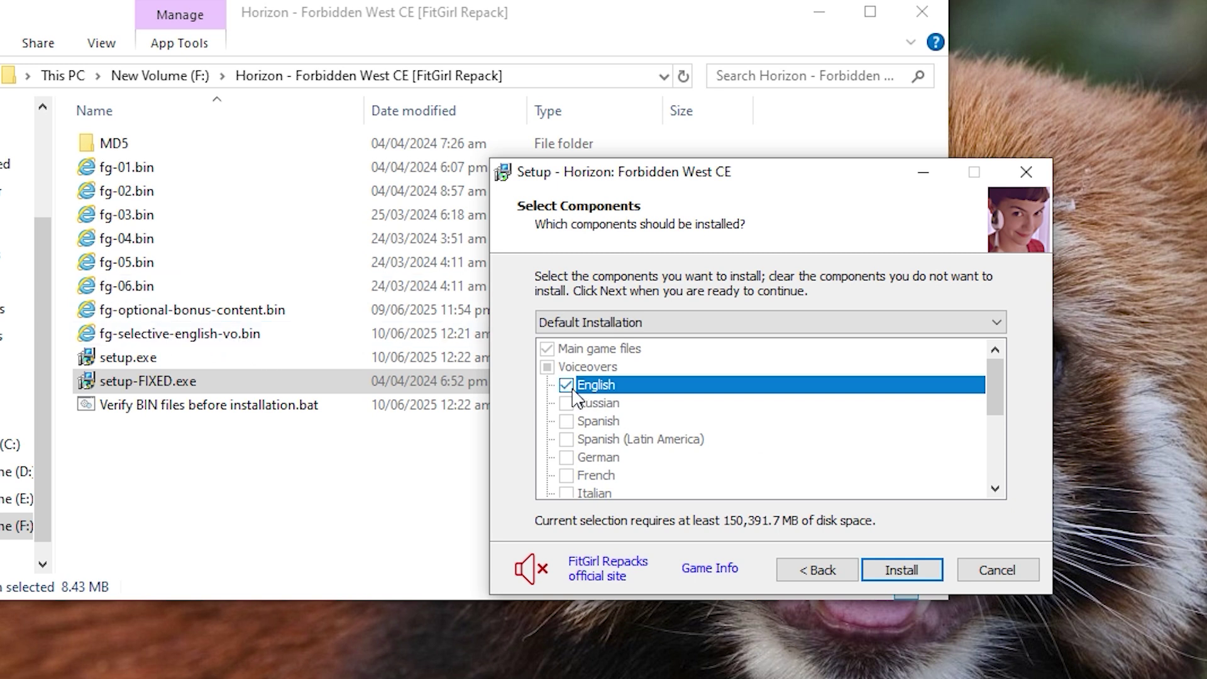
# Step: Clear Update DirectX and both C++ Redist 2015-2022 components (x86 and x64), keeping Bonus Content selected
pyautogui.scroll(-4, 640, 437)
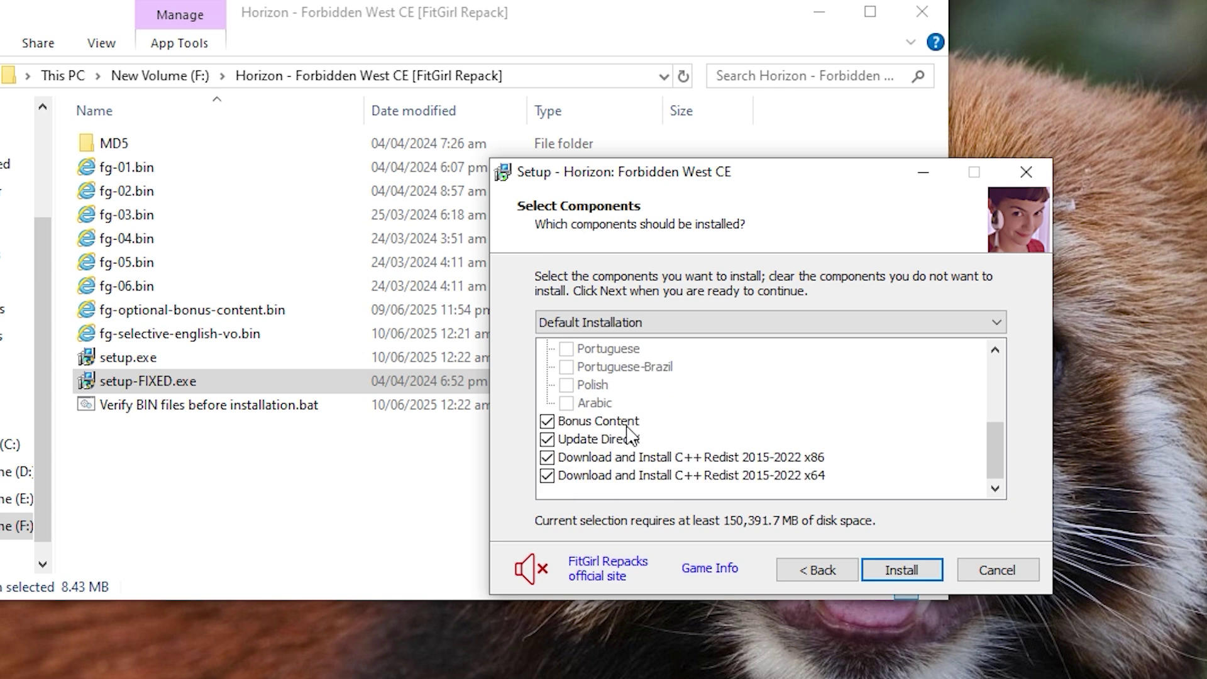
pyautogui.click(547, 419)
pyautogui.click(547, 439)
pyautogui.click(547, 458)
pyautogui.click(547, 476)
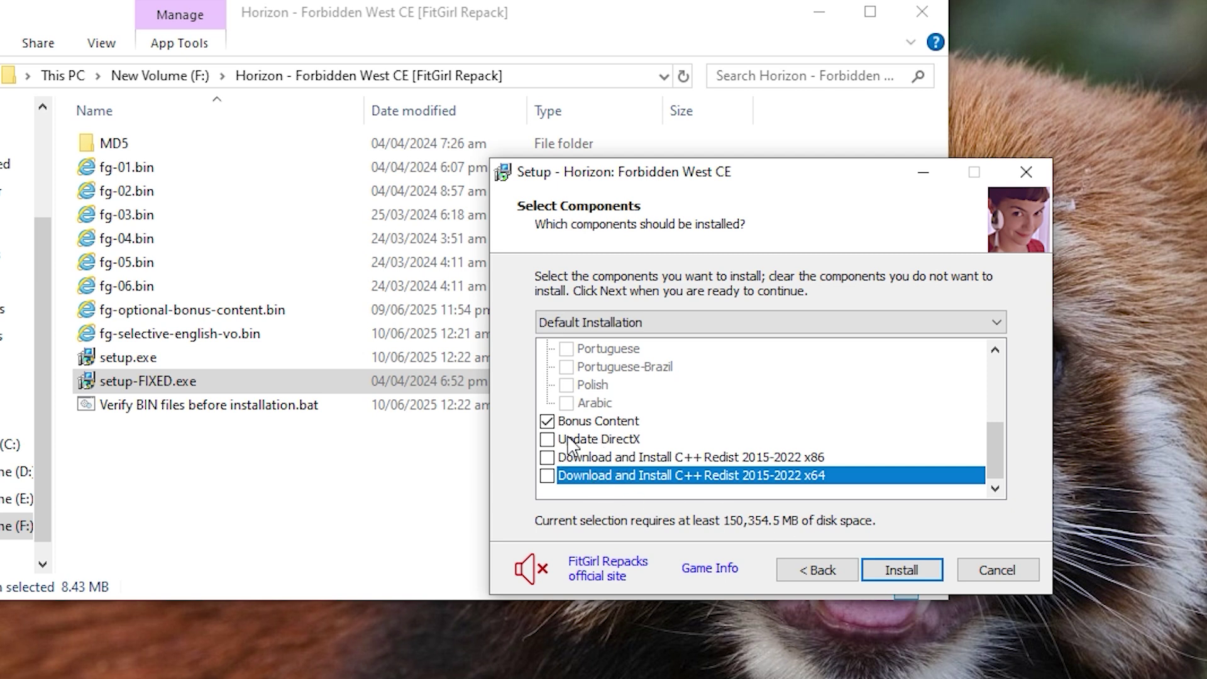
# Step: Exit the Horizon: Forbidden West CE setup without installing and go back to the root of drive F:
pyautogui.scroll(5, 569, 440)
pyautogui.click(998, 570)
pyautogui.click(533, 613)
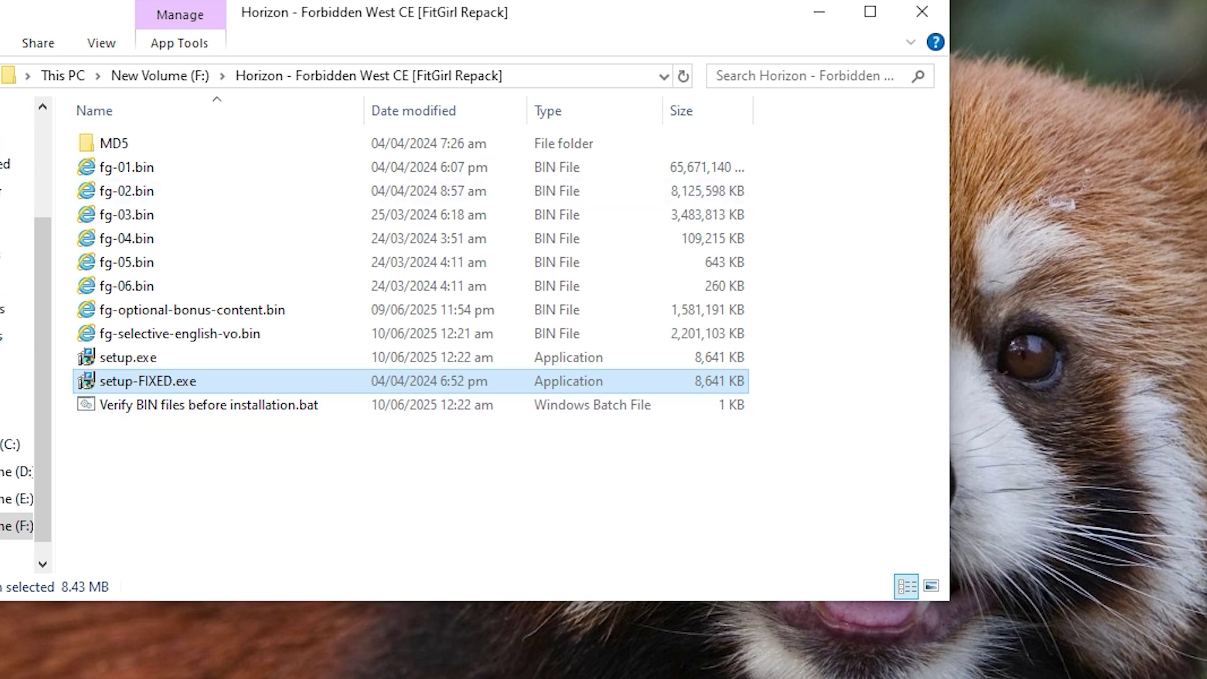
pyautogui.hotkey('alt', 'Up')
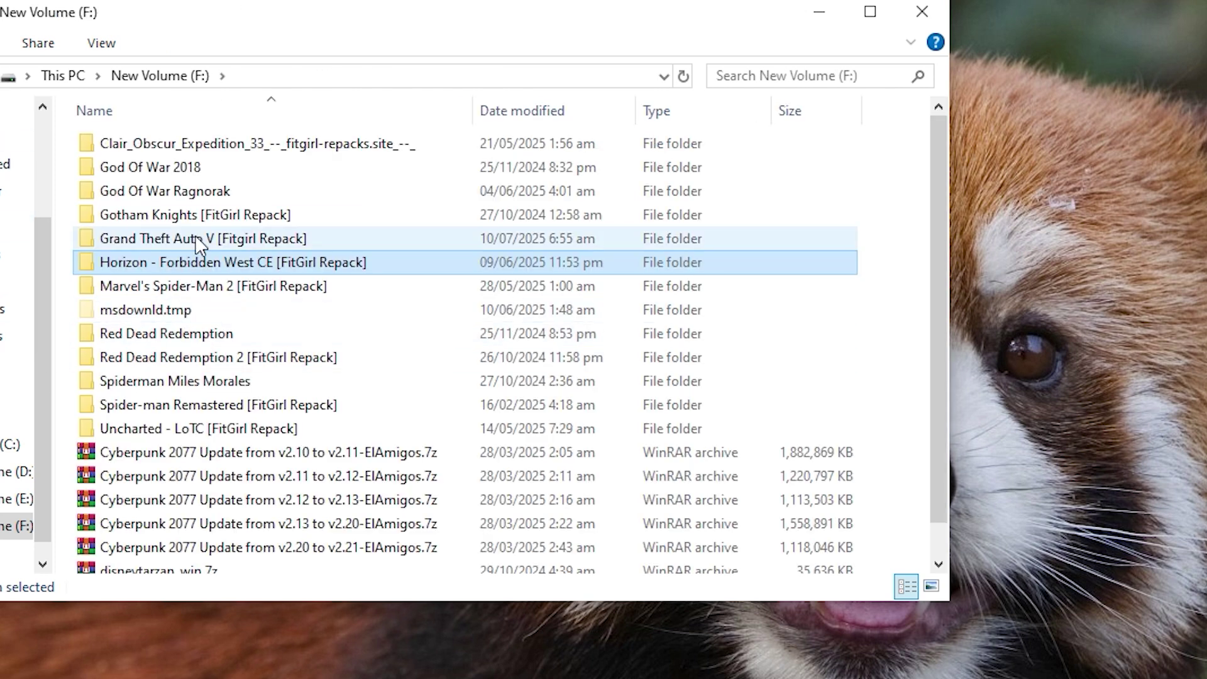
# Step: Run setup.exe from the Grand Theft Auto V [Fitgirl Repack] folder, allowing it to make changes and accepting the setup language
pyautogui.doubleClick(202, 238)
pyautogui.scroll(-1, 216, 390)
pyautogui.scroll(-1, 216, 395)
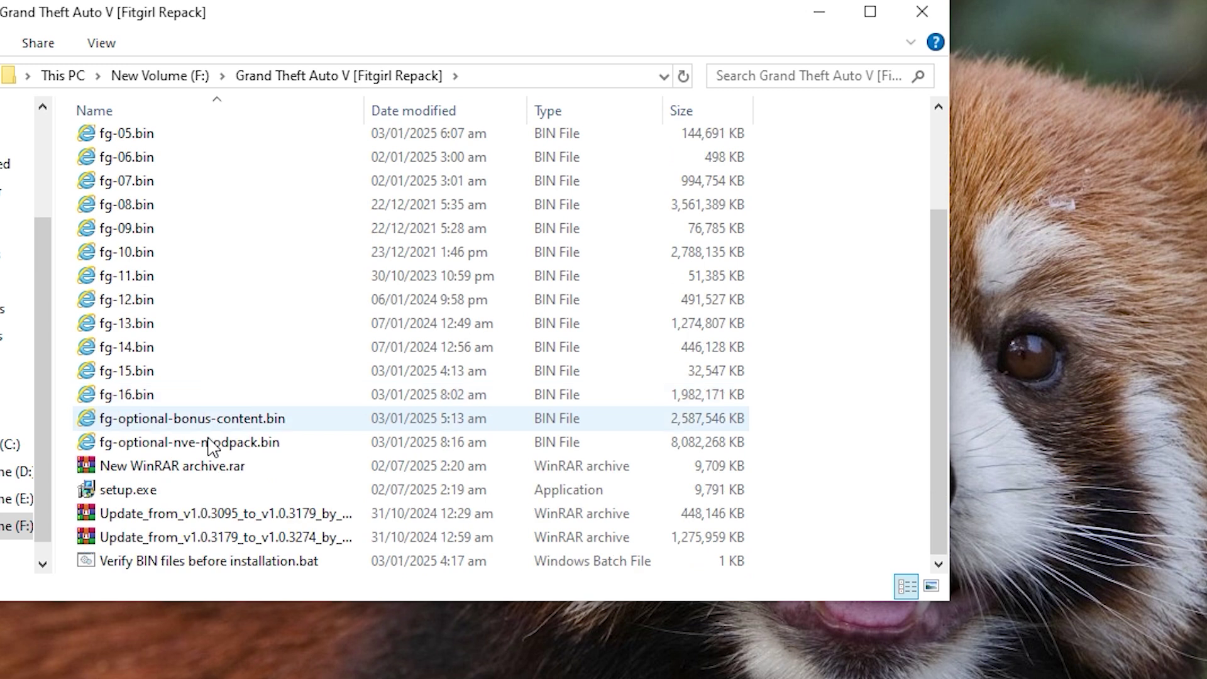
pyautogui.doubleClick(129, 490)
pyautogui.hotkey('alt', 'y')
pyautogui.press('Return')
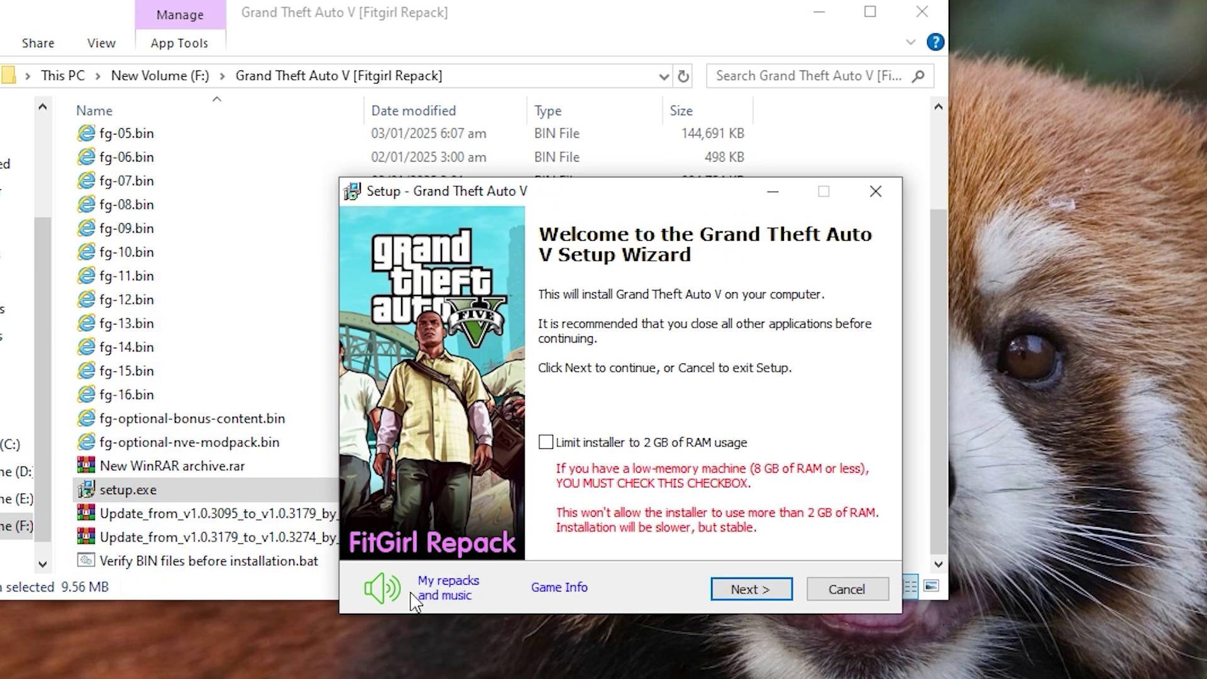
# Step: Advance the Grand Theft Auto V setup wizard to the component selection and move its window off the file list
pyautogui.click(745, 591)
pyautogui.click(751, 593)
pyautogui.click(752, 595)
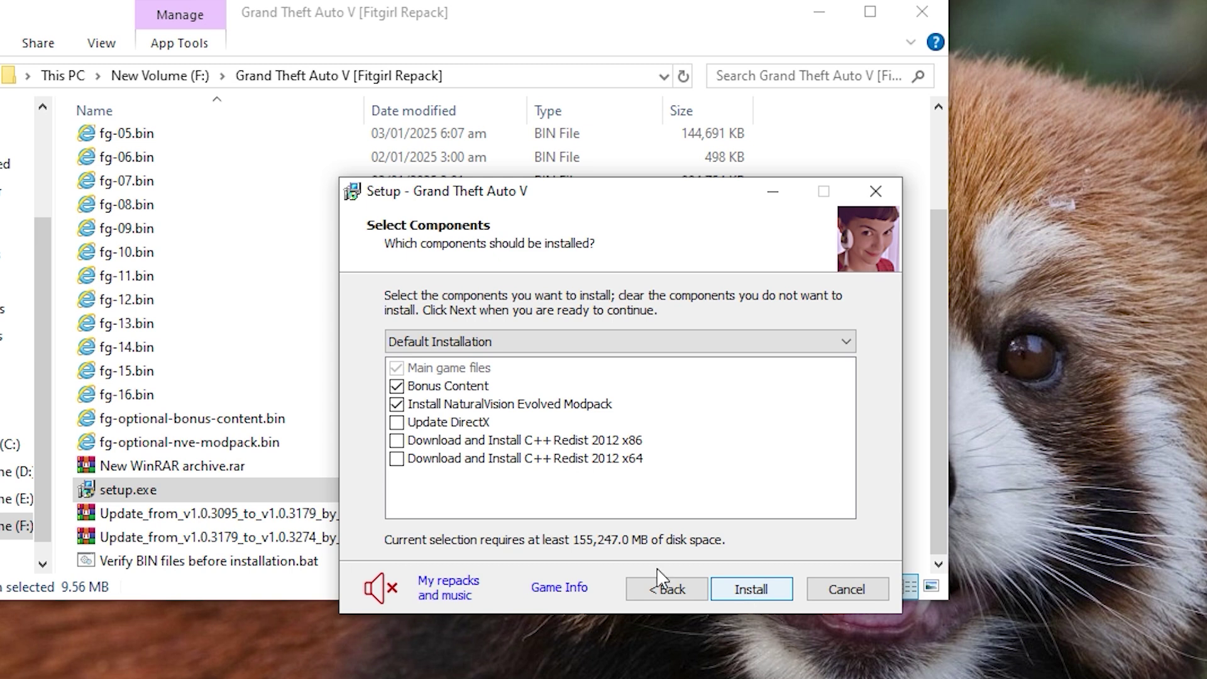
pyautogui.moveTo(522, 192); pyautogui.dragTo(603, 174)
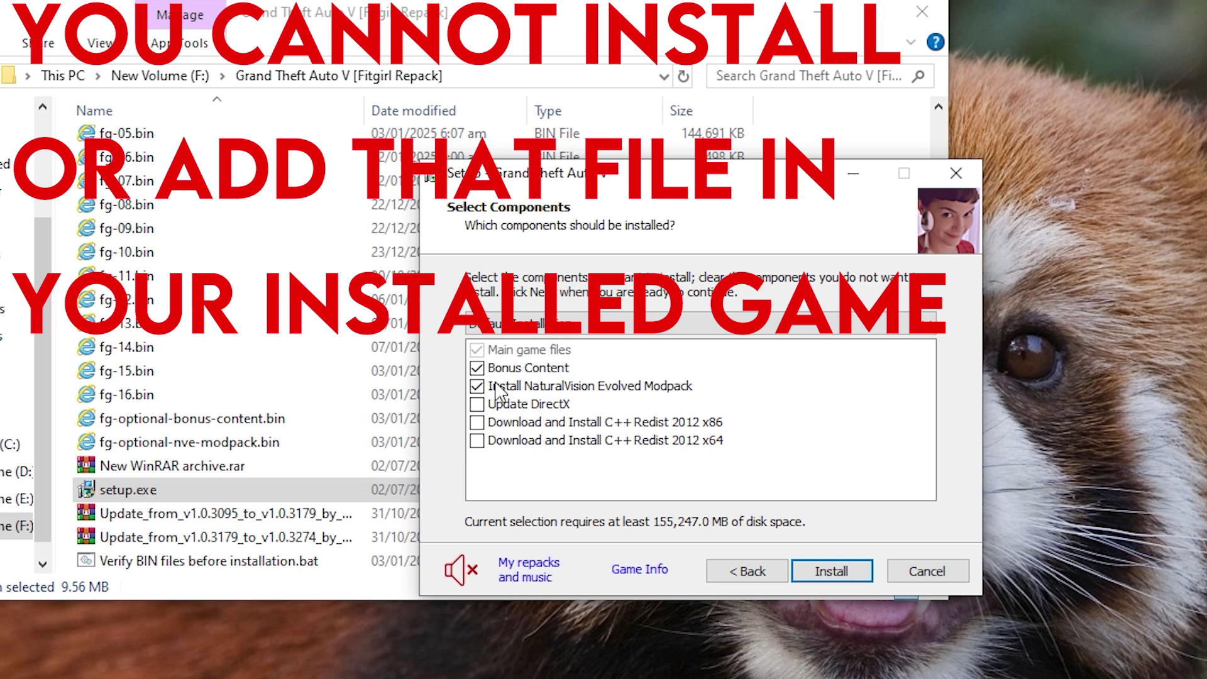
# Step: Toggle the NaturalVision Evolved Modpack and Bonus Content components in the Grand Theft Auto V setup
pyautogui.click(496, 386)
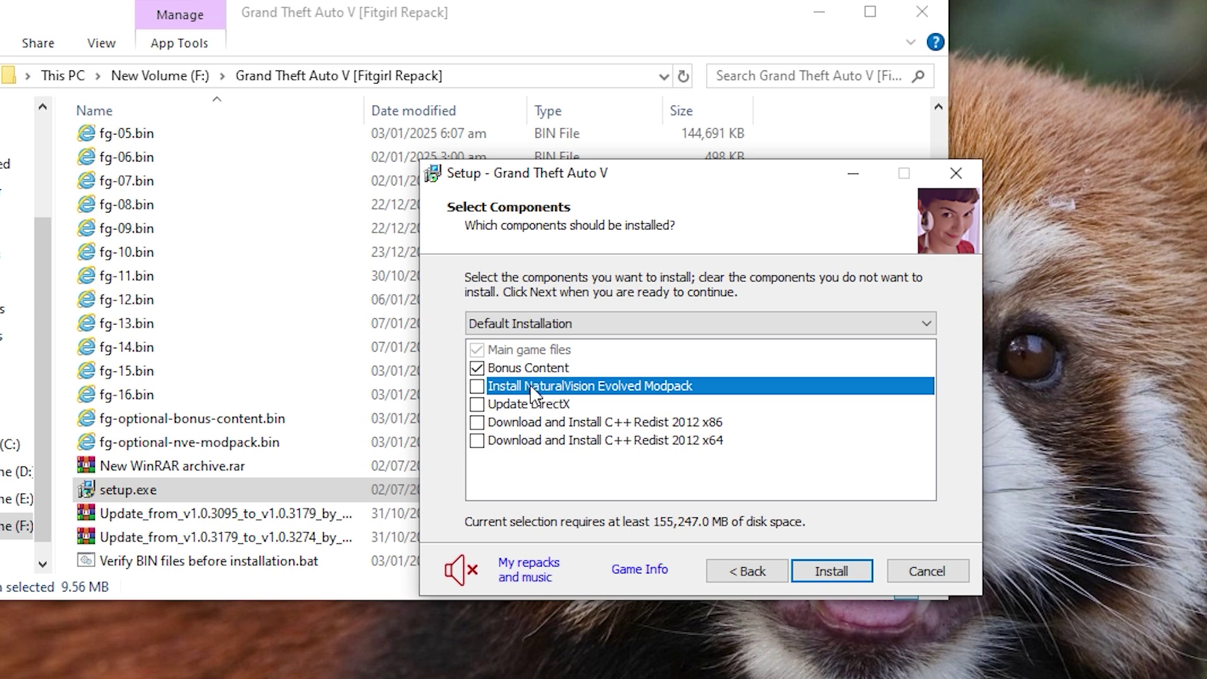
pyautogui.click(478, 387)
pyautogui.click(478, 368)
pyautogui.click(476, 381)
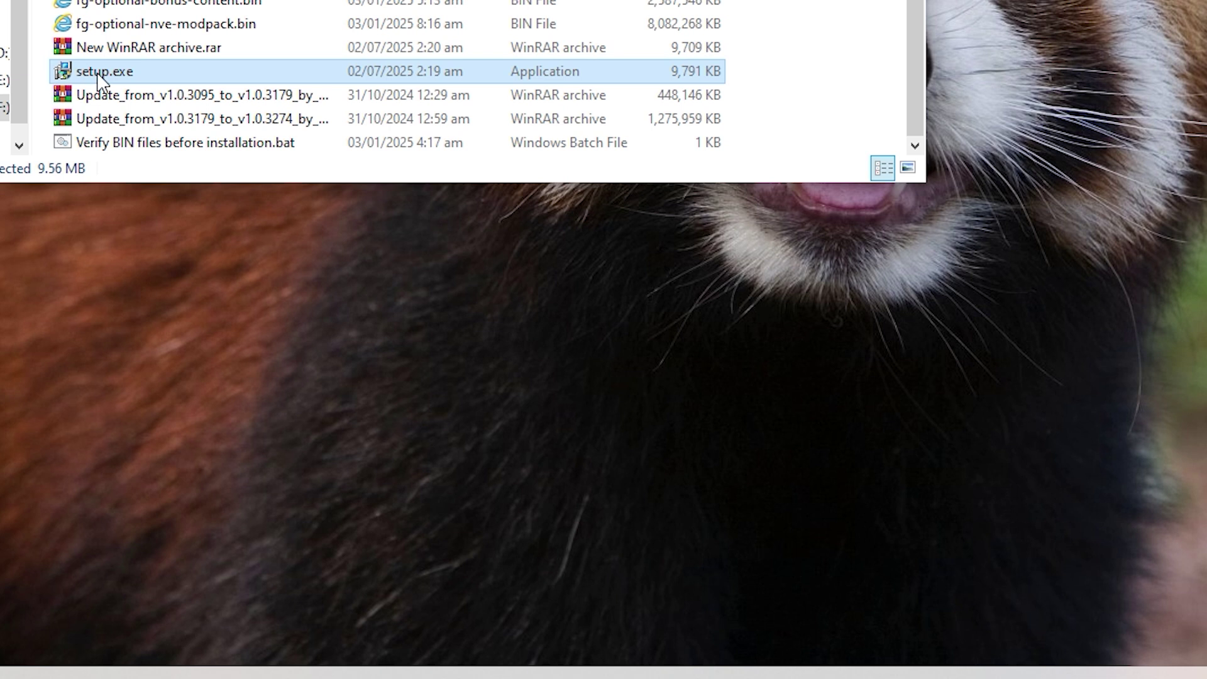
# Step: In the compatibility settings for all users of setup.exe, override high DPI scaling behaviour with scaling performed by Application
pyautogui.rightClick(131, 490)
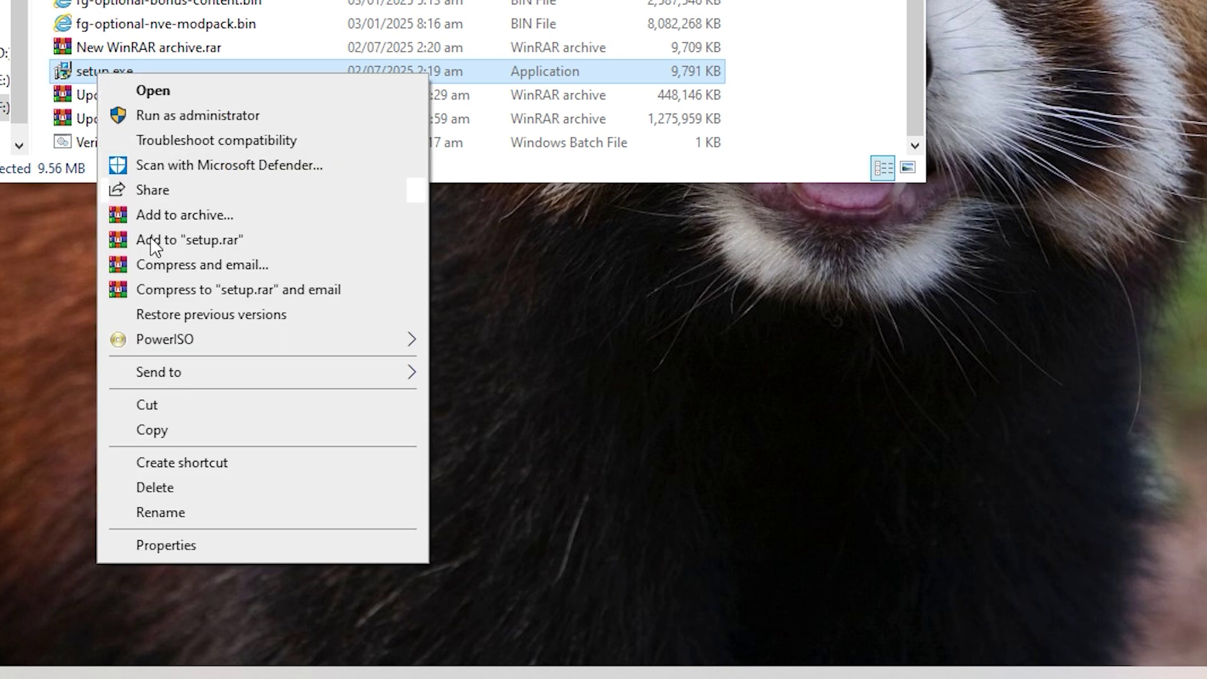
pyautogui.click(151, 545)
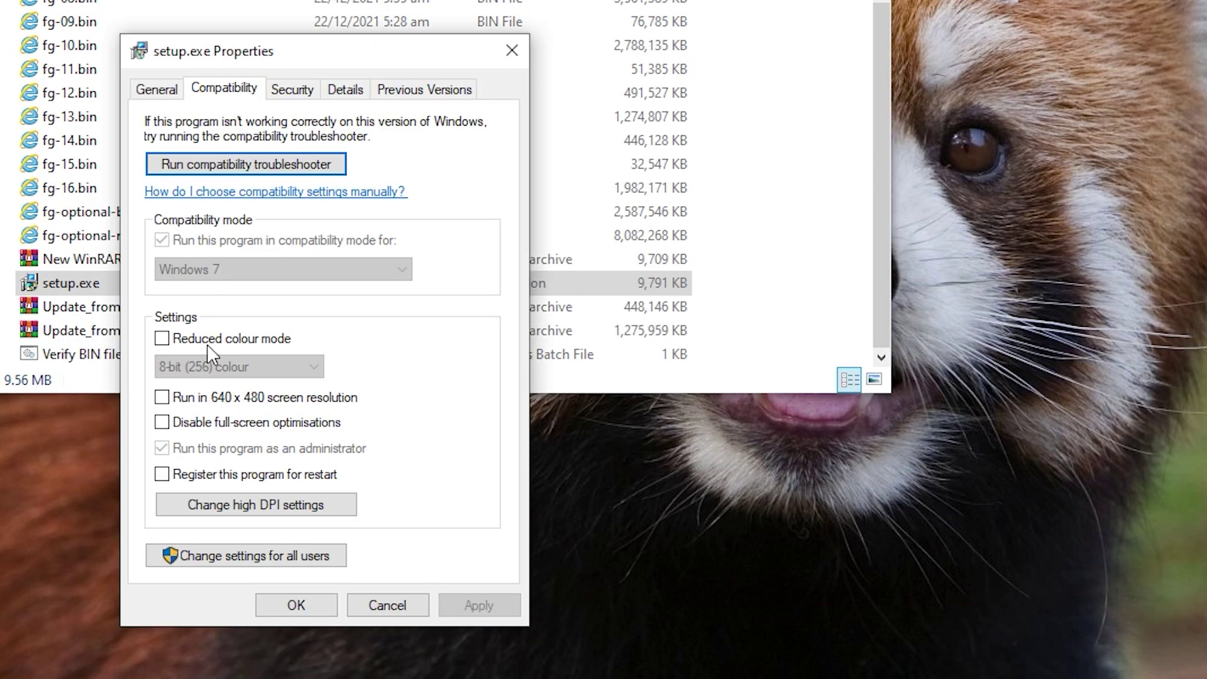
pyautogui.click(243, 556)
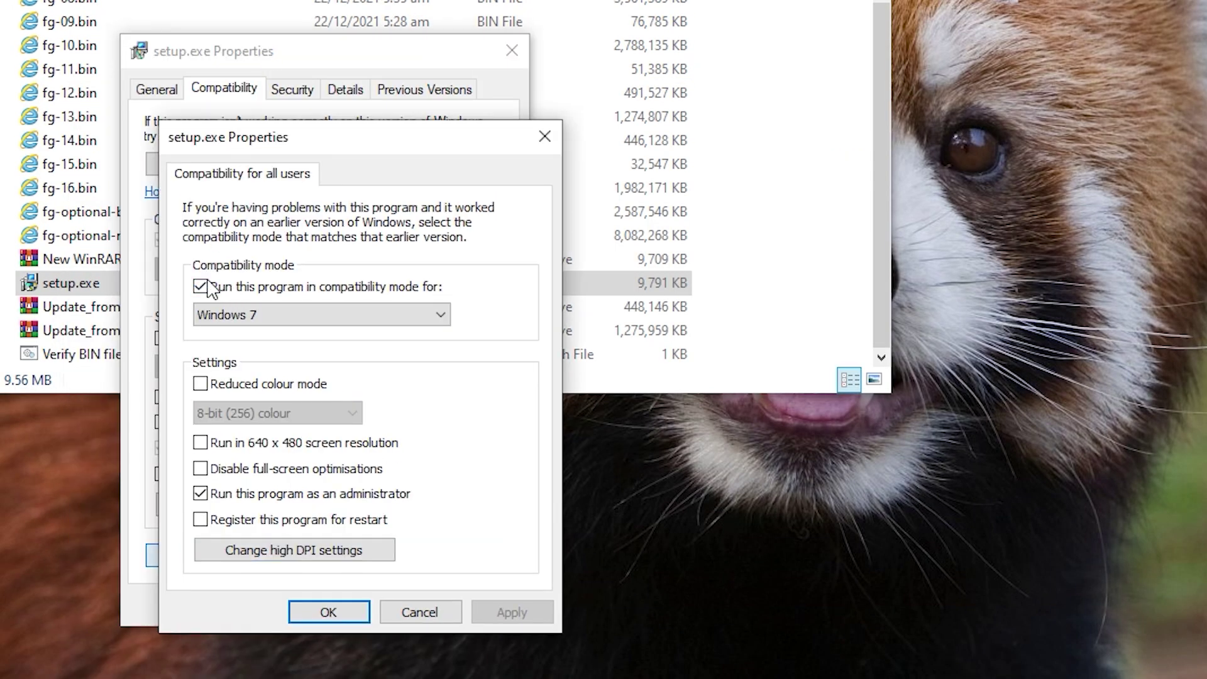
pyautogui.click(277, 558)
pyautogui.click(266, 572)
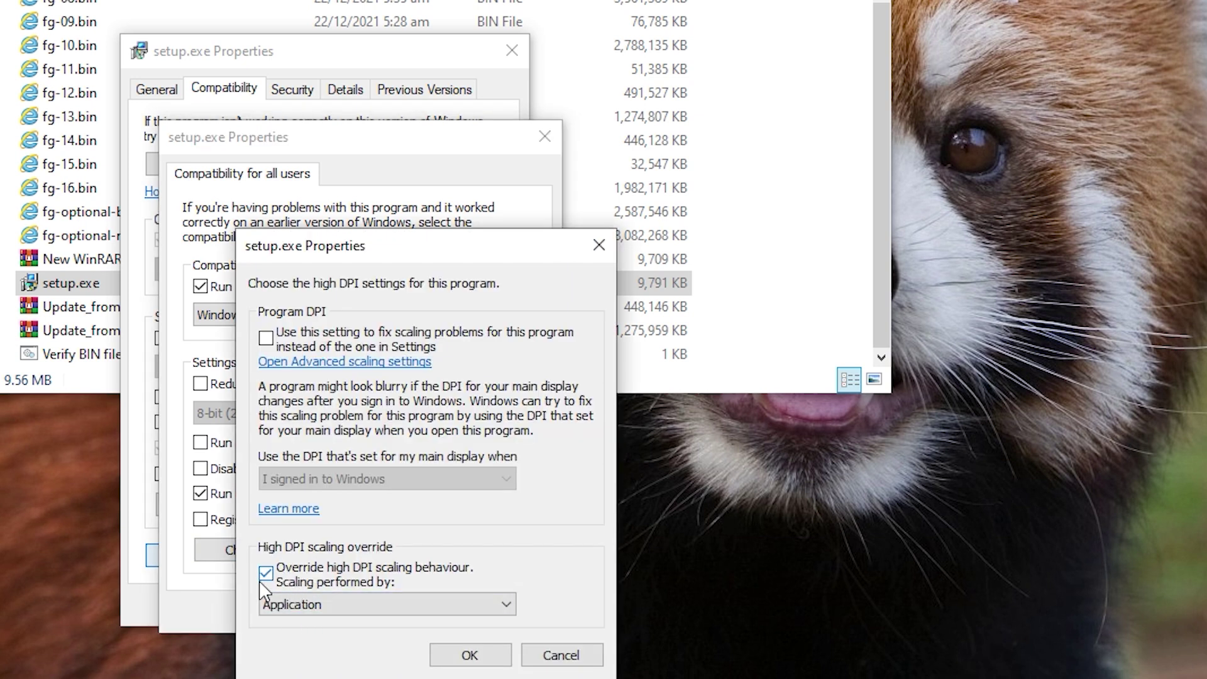
pyautogui.click(468, 655)
pyautogui.click(350, 616)
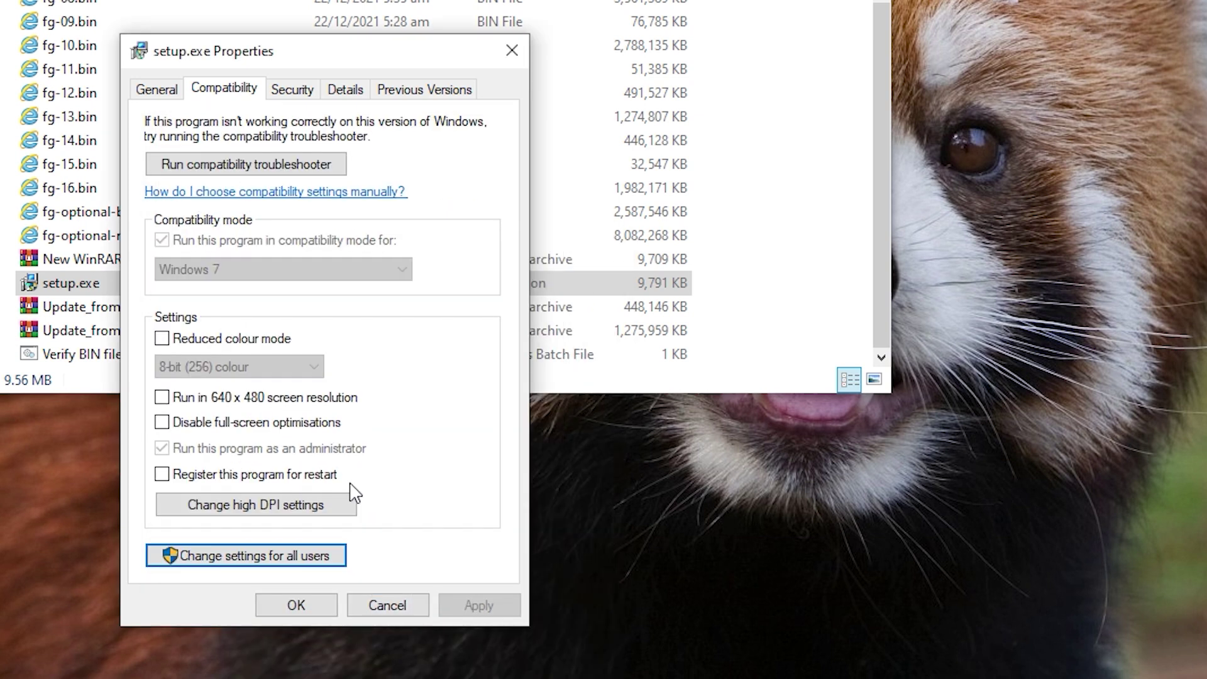
# Step: Check that Full control is allowed for every group in the security permissions of setup.exe, and close its properties
pyautogui.click(292, 89)
pyautogui.click(420, 304)
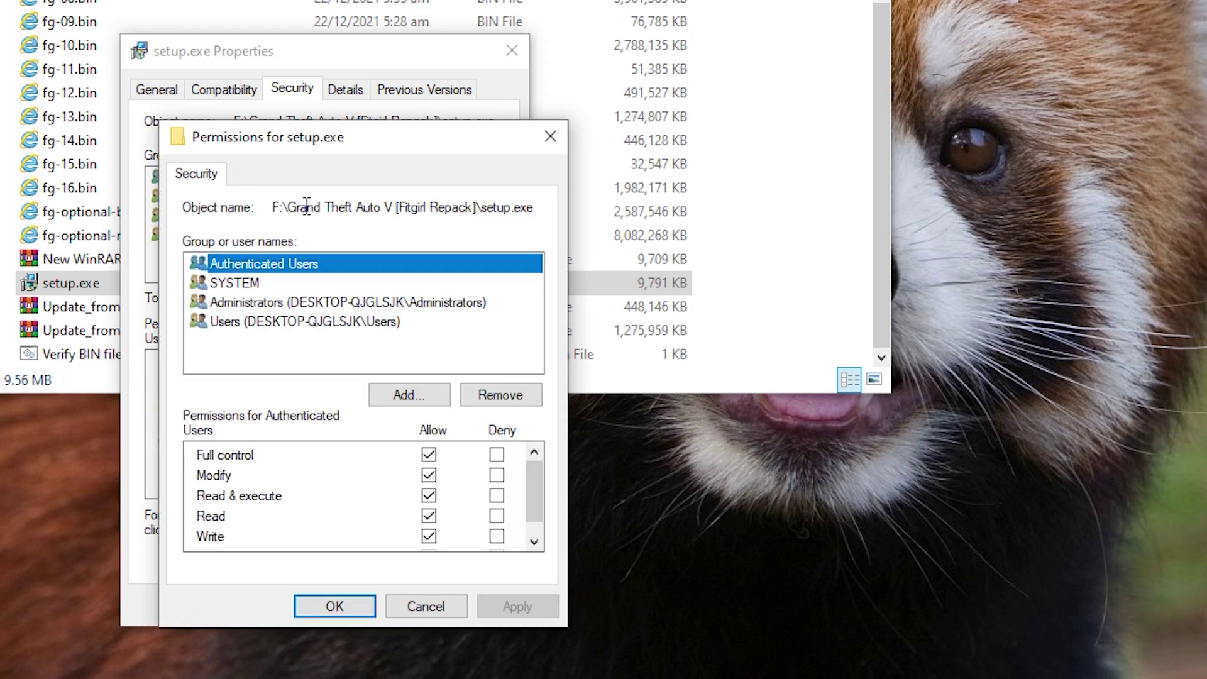
pyautogui.click(319, 284)
pyautogui.click(322, 303)
pyautogui.click(324, 322)
pyautogui.click(429, 455)
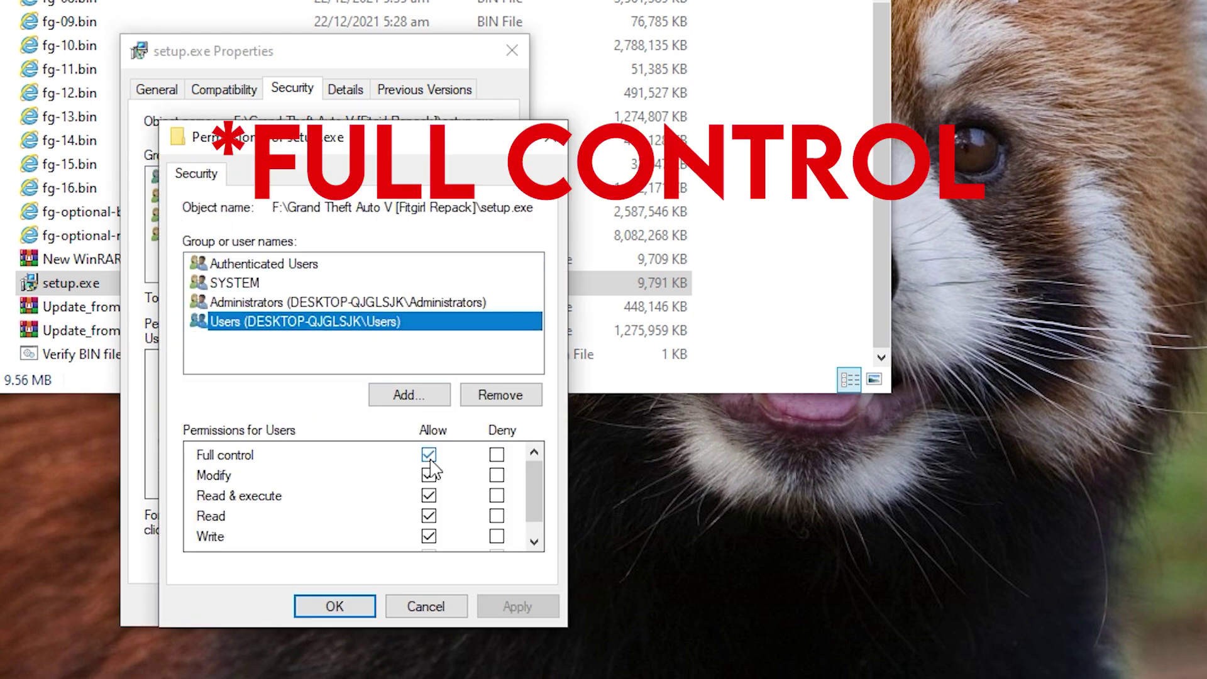
pyautogui.click(384, 304)
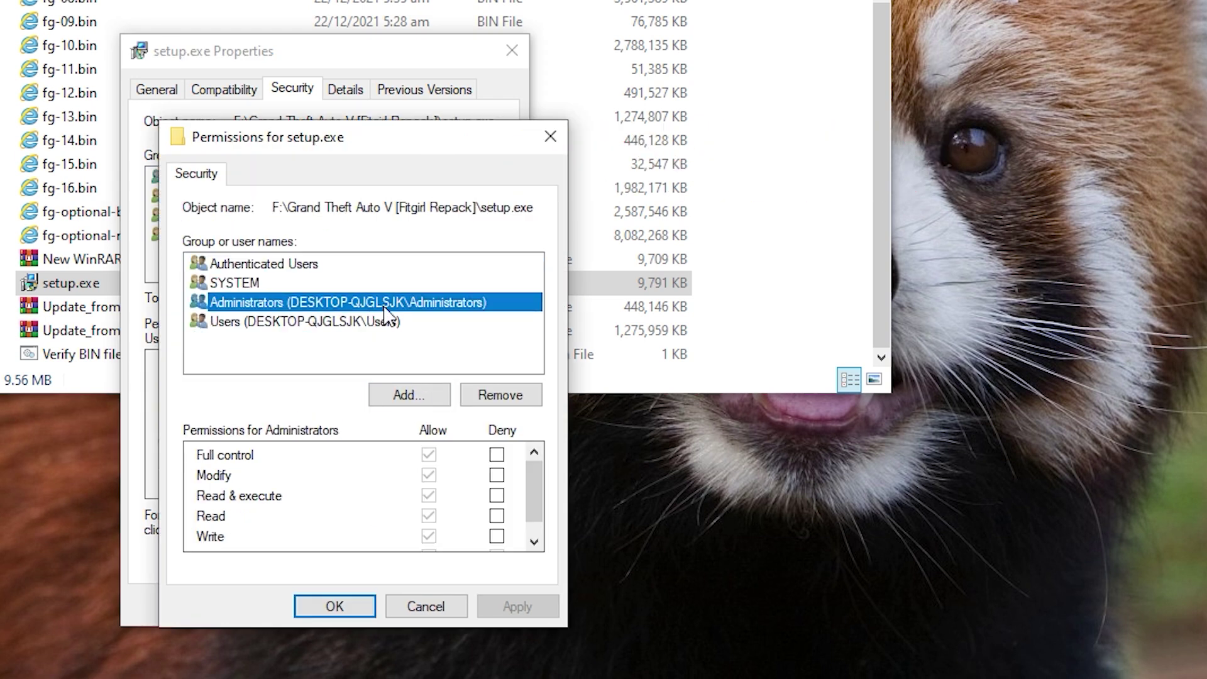
pyautogui.click(317, 285)
pyautogui.click(345, 264)
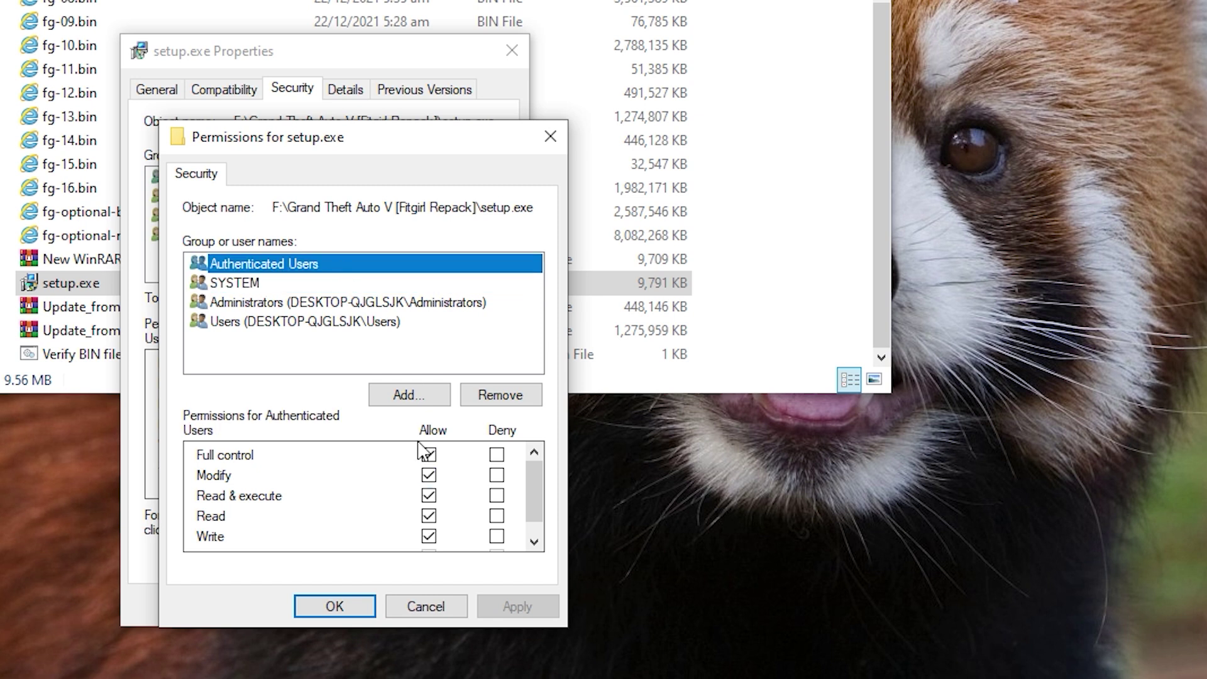
pyautogui.click(334, 607)
pyautogui.click(318, 608)
# Step: Run setup.exe from the Grand Theft Auto V folder again, accept the setup language and mute the installer music
pyautogui.doubleClick(305, 283)
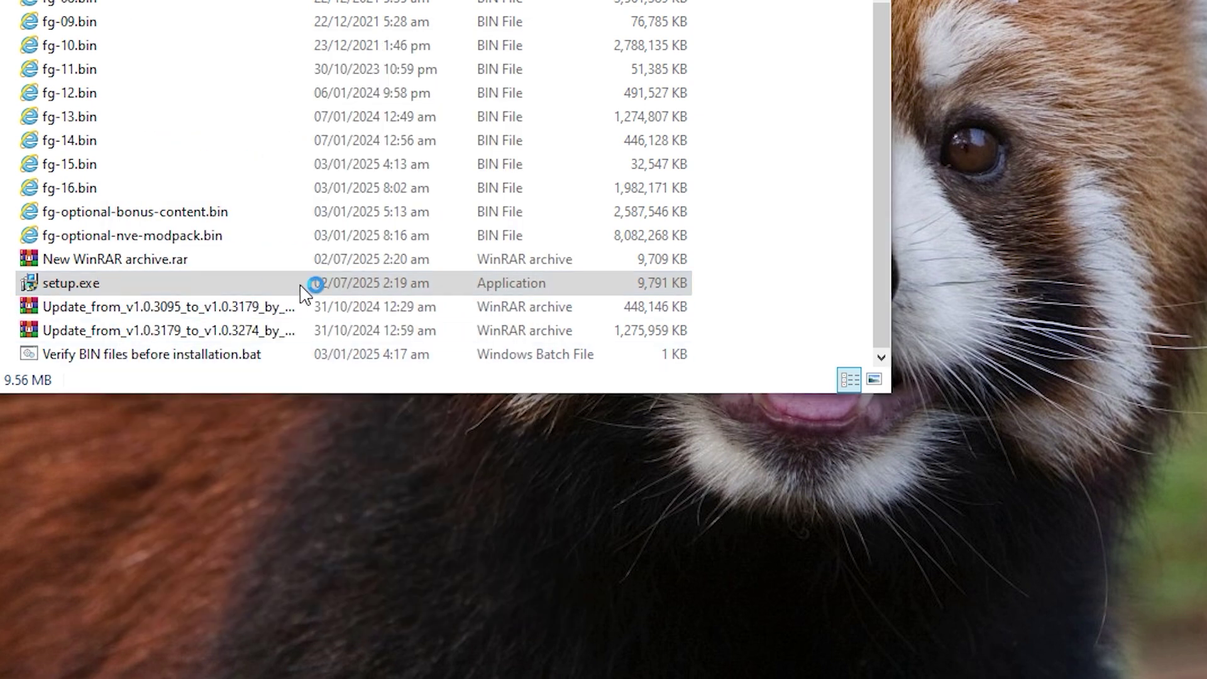
pyautogui.click(273, 287)
pyautogui.click(381, 354)
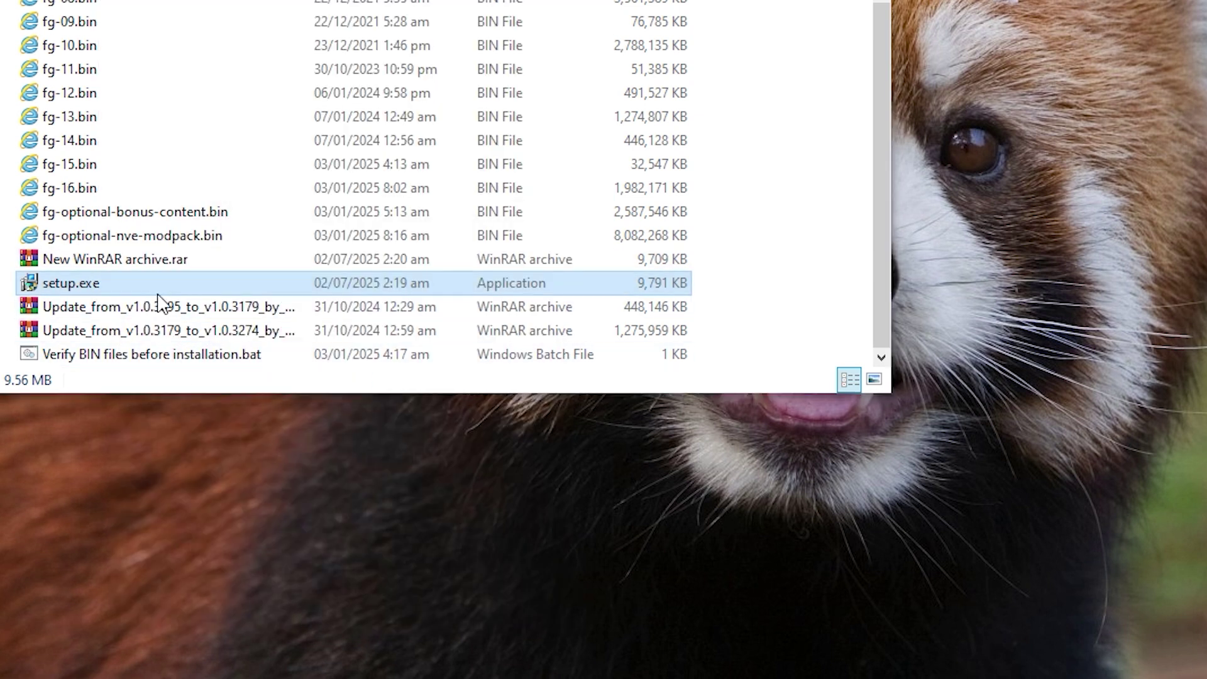
pyautogui.click(154, 481)
# Step: Go back to the 2 GB RAM limit option on the welcome page, leave it cleared and advance to the destination selection
pyautogui.click(507, 487)
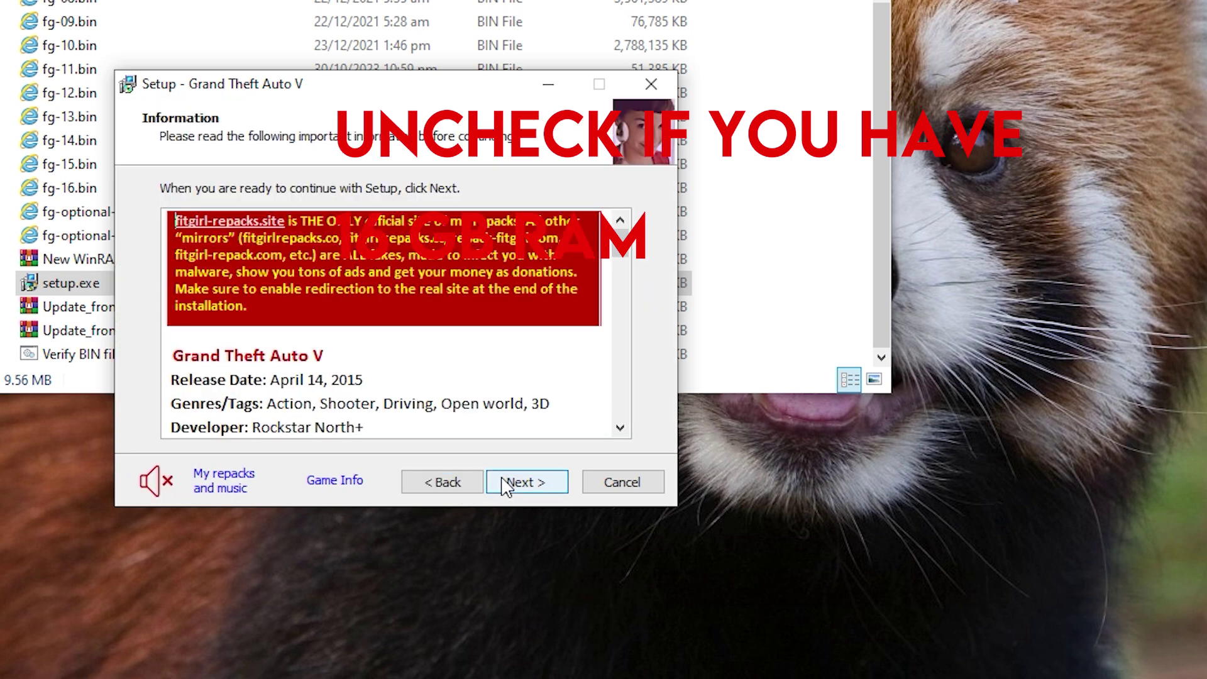
pyautogui.click(412, 490)
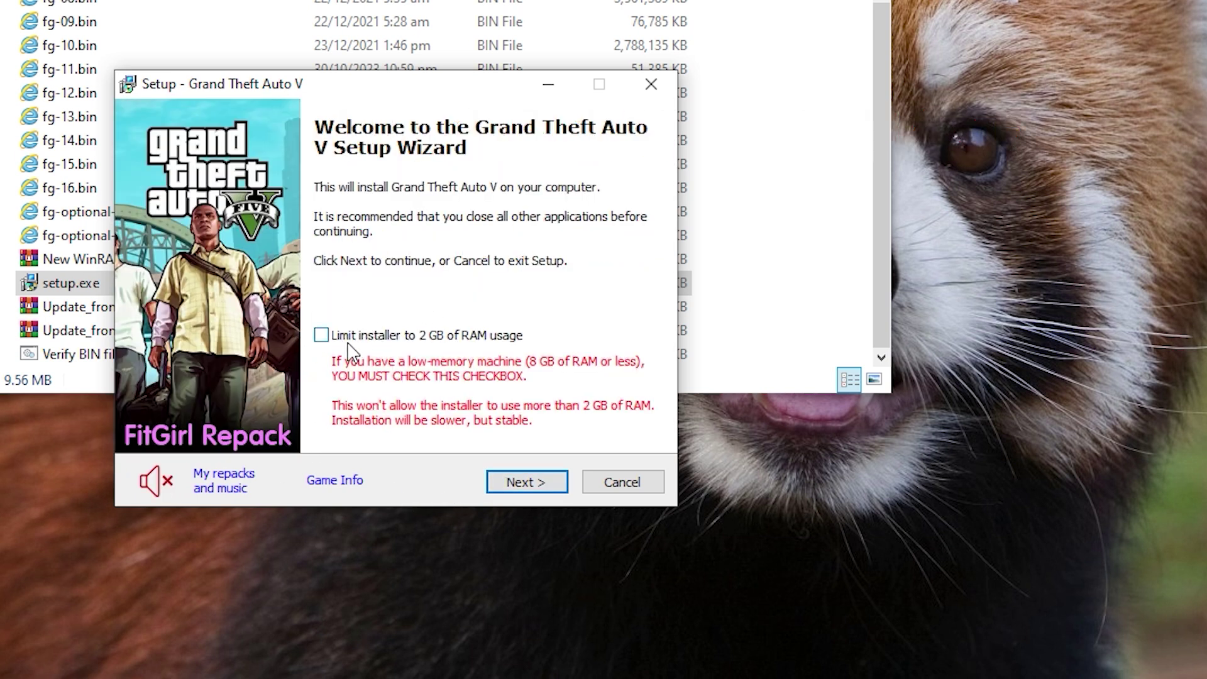
pyautogui.click(522, 485)
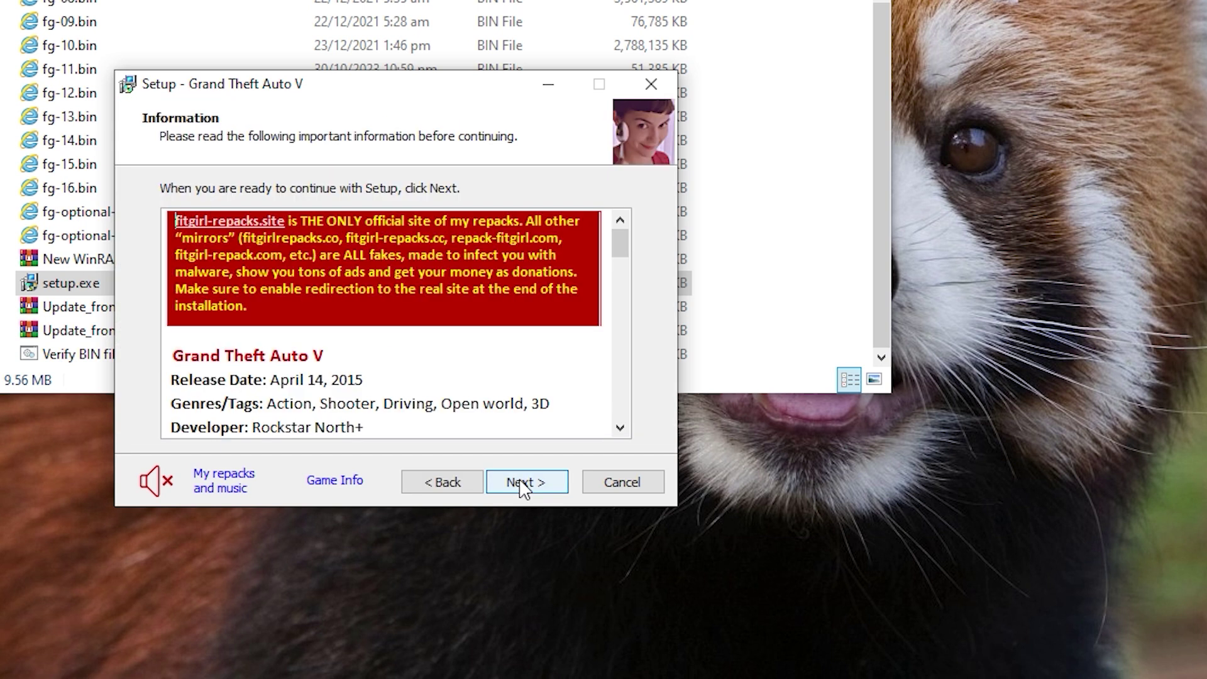
pyautogui.click(519, 481)
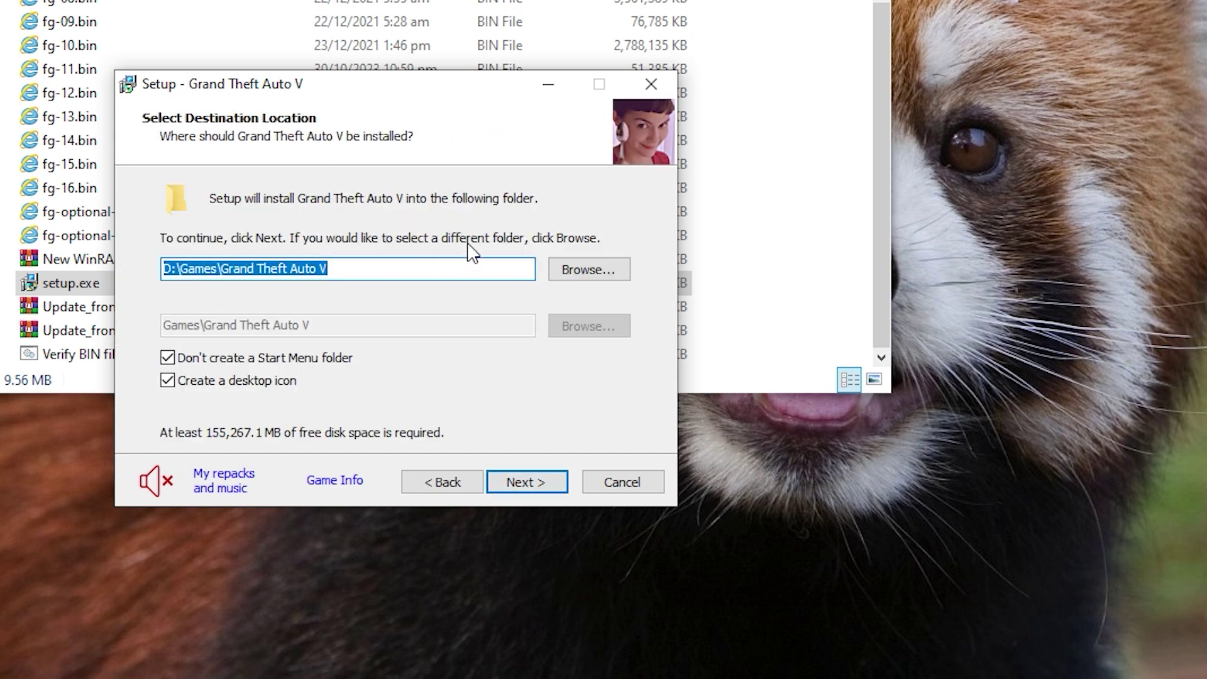
# Step: Browse the Games folder on drive C, set the install destination to D:\Grand Theft Auto V and continue to the component selection
pyautogui.click(585, 271)
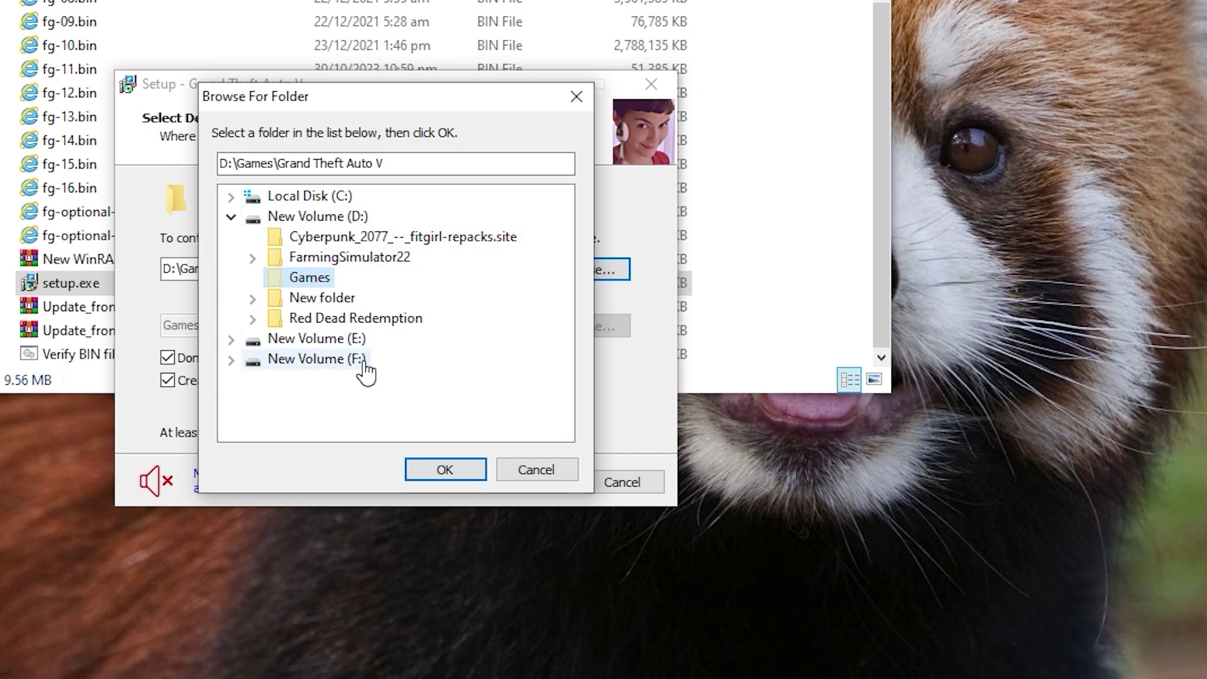
pyautogui.click(322, 200)
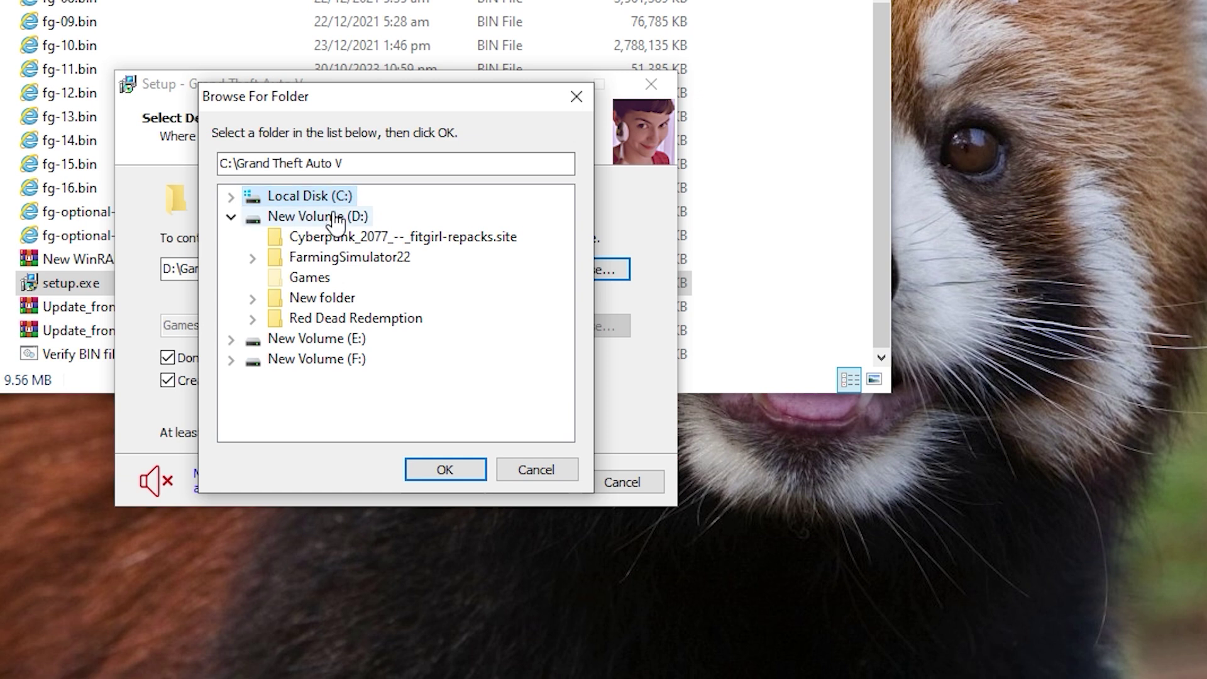
pyautogui.click(232, 197)
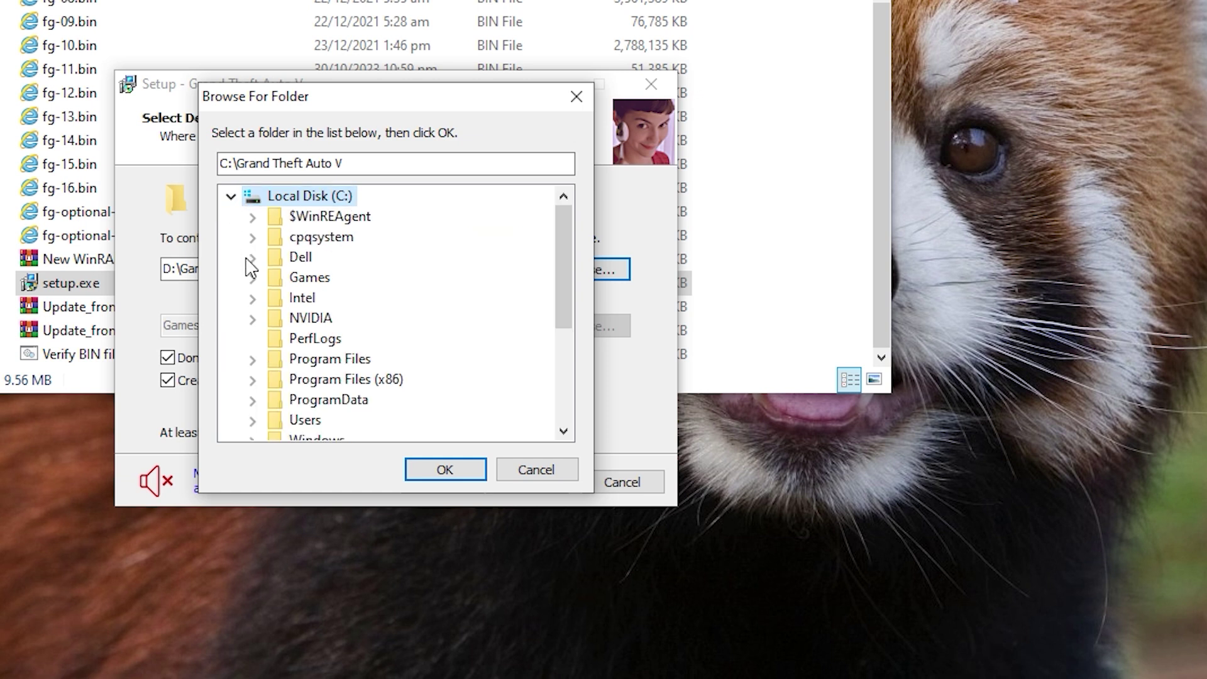
pyautogui.click(252, 279)
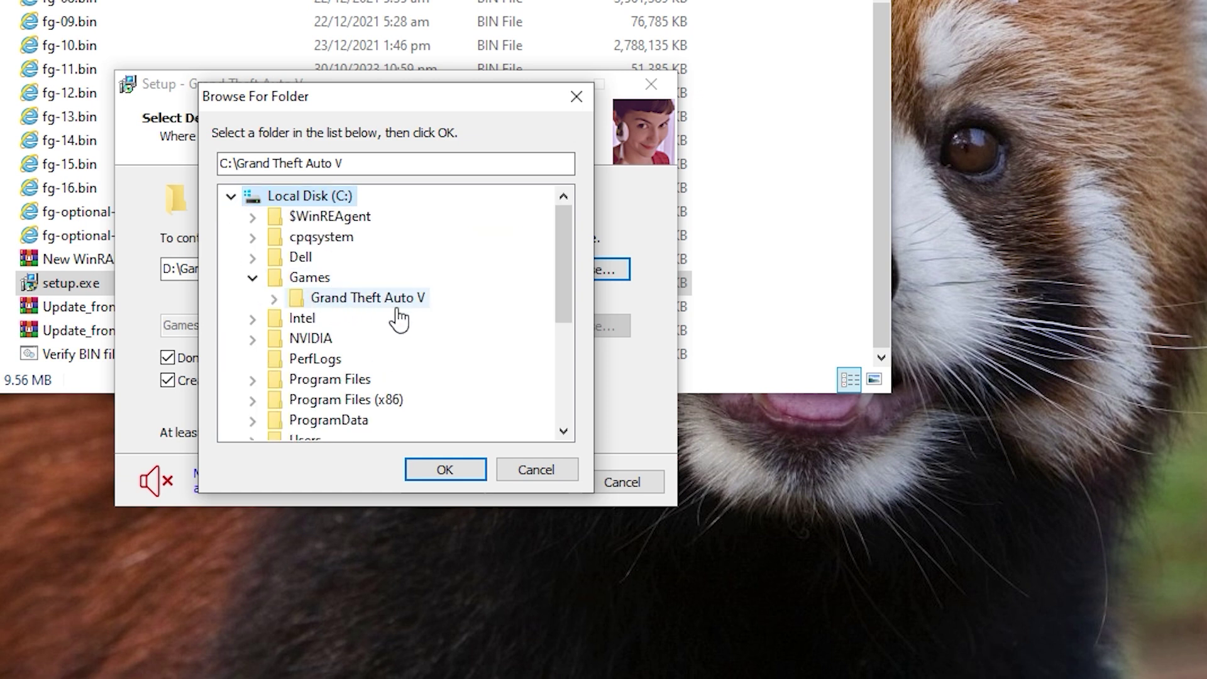
pyautogui.click(231, 197)
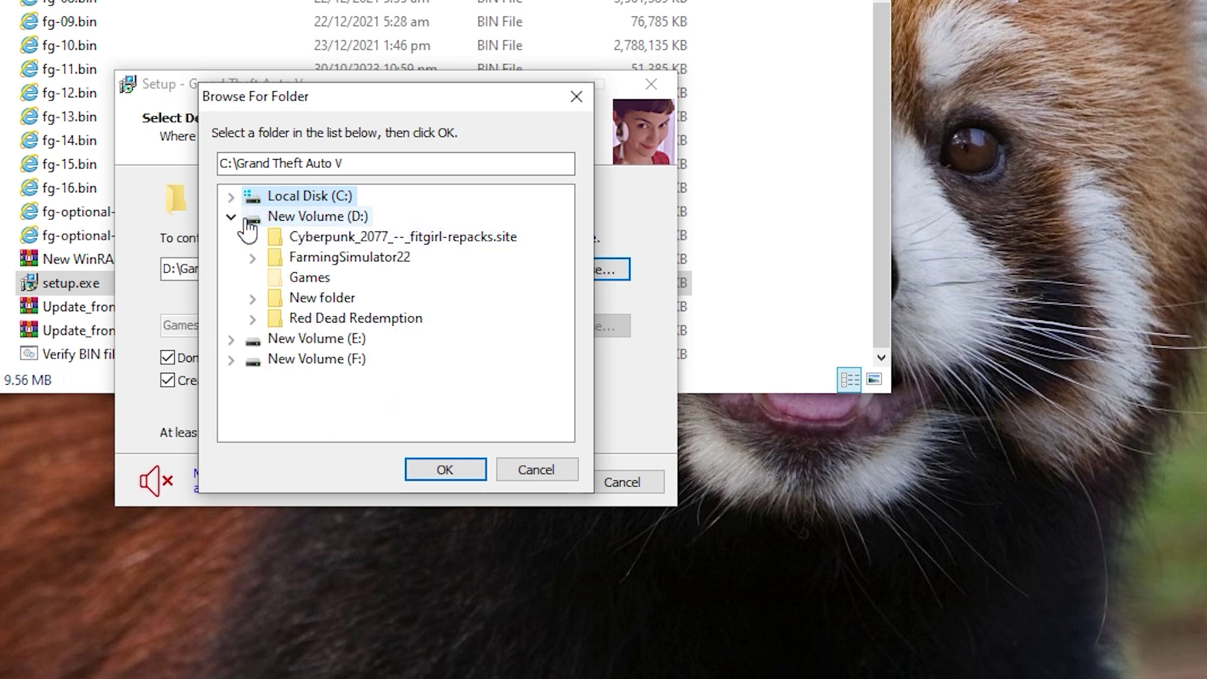
pyautogui.click(318, 217)
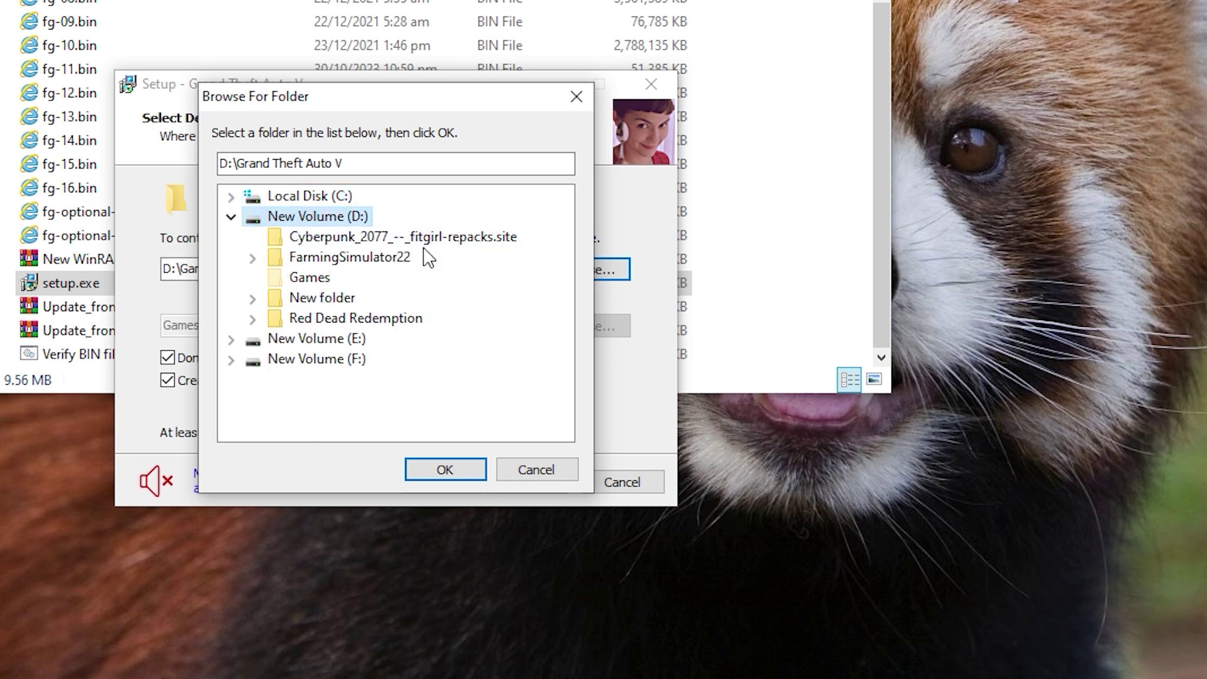
pyautogui.click(444, 470)
pyautogui.press('Return')
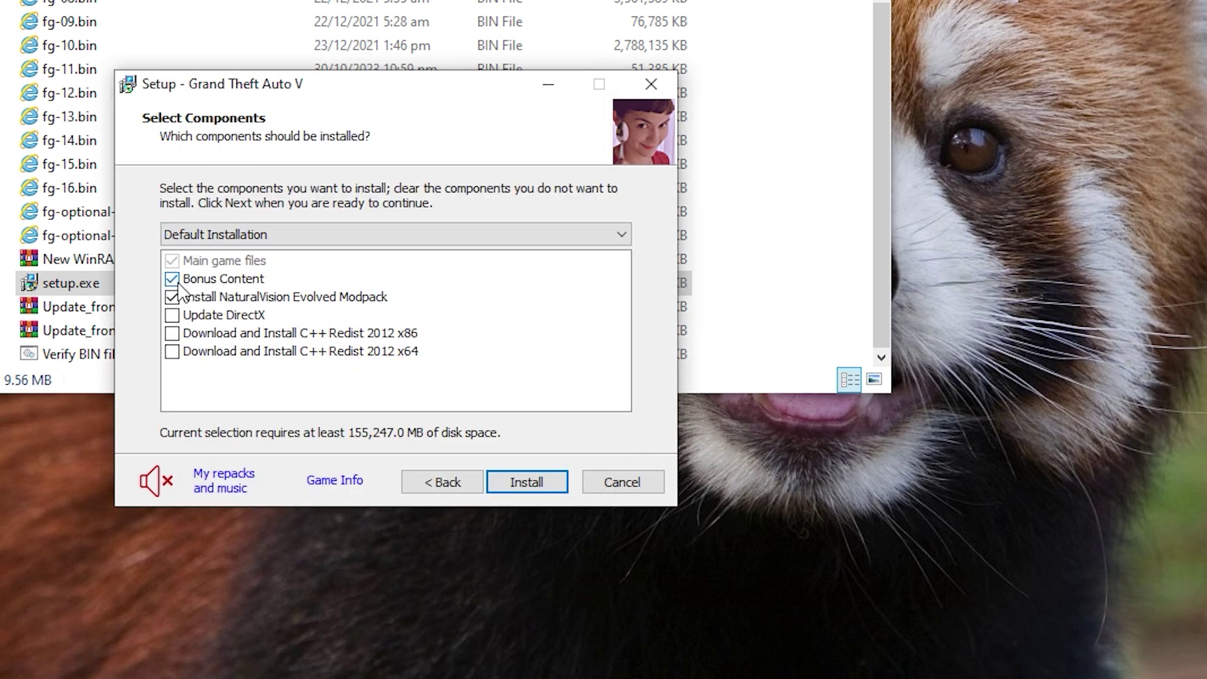
# Step: Clear the Bonus Content and NaturalVision Evolved Modpack components and exit the Grand Theft Auto V setup without installing
pyautogui.click(173, 281)
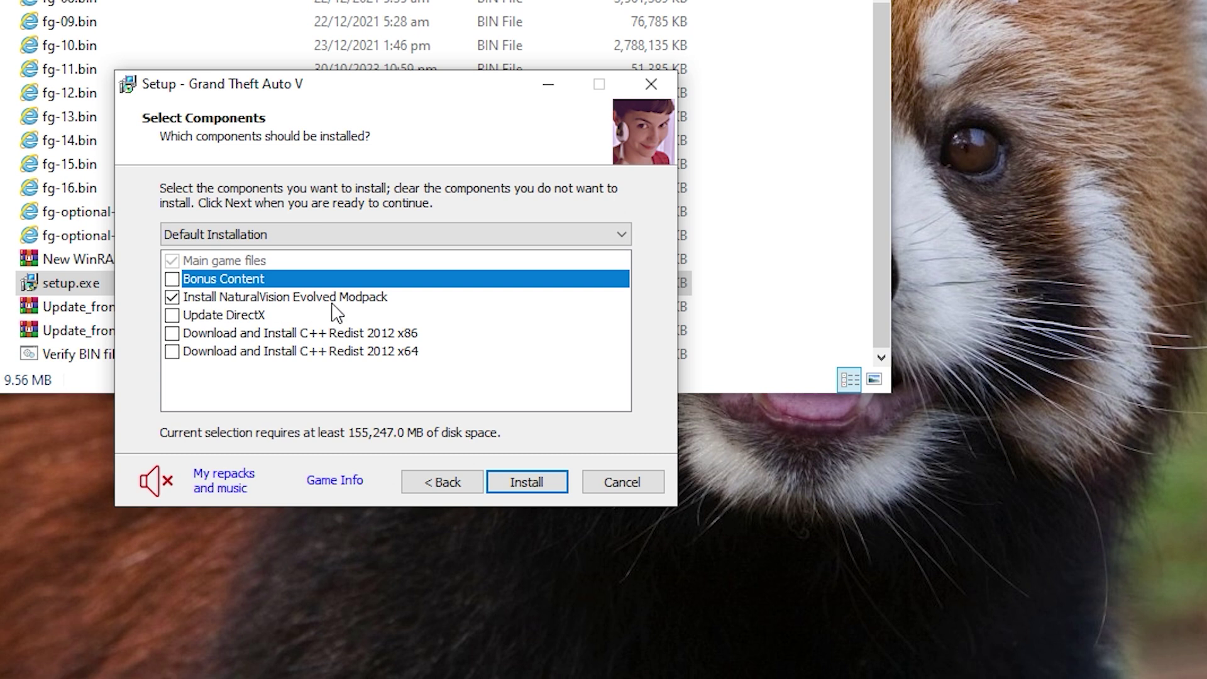
pyautogui.click(172, 297)
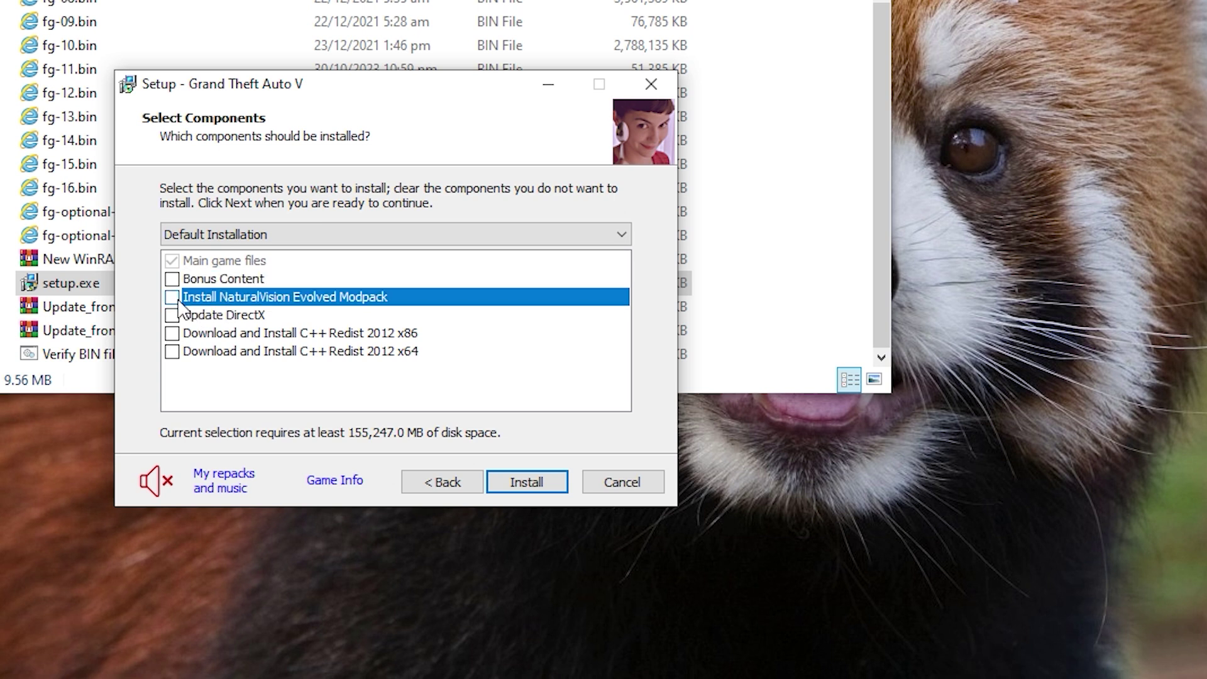
pyautogui.click(624, 482)
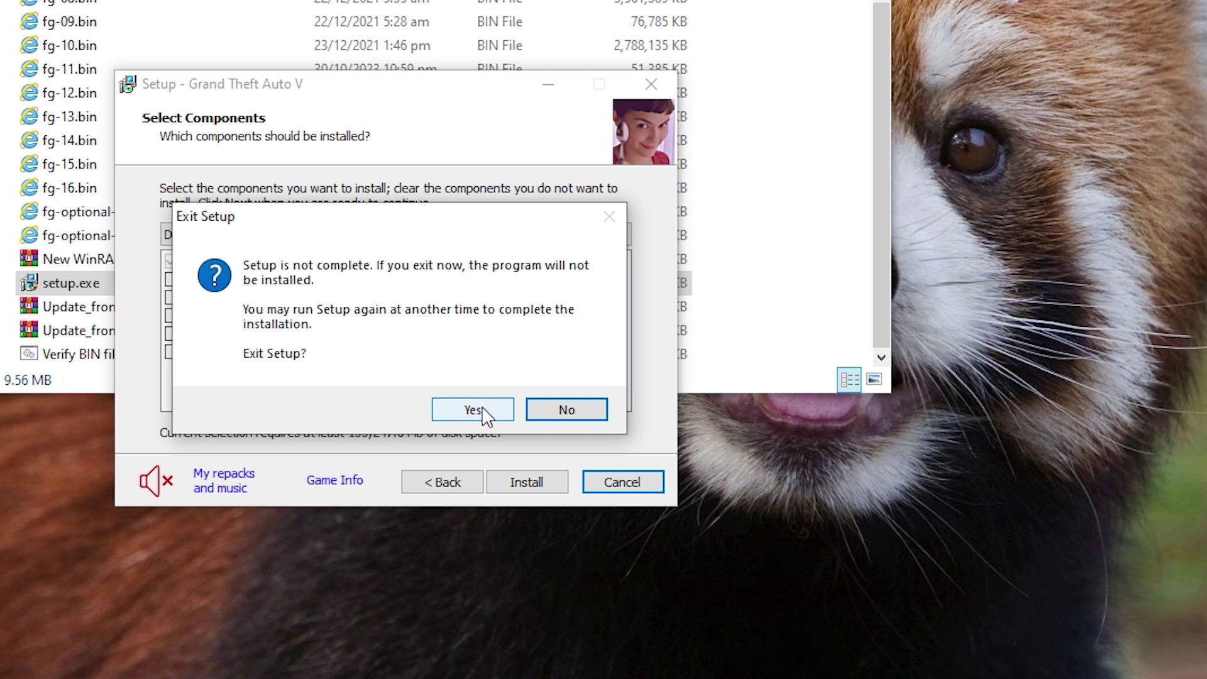
pyautogui.click(483, 408)
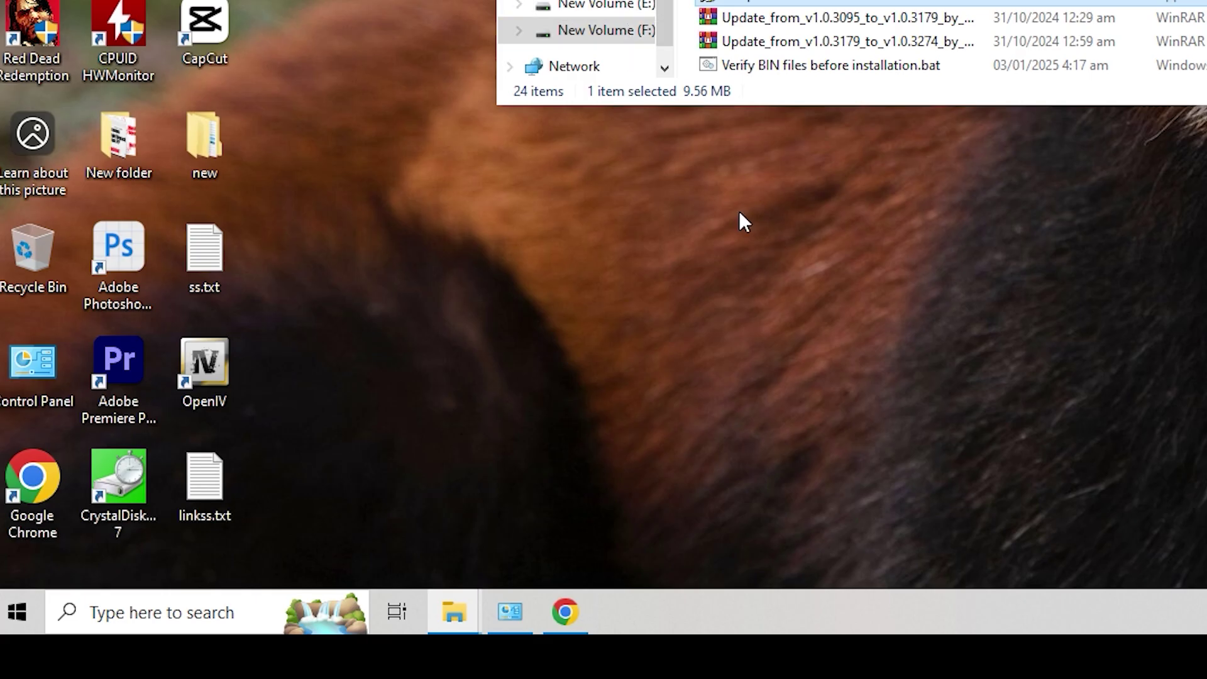
# Step: Switch to Windows Security and open the antivirus exclusions list from the Virus & threat protection settings, allowing the app to make changes
pyautogui.click(162, 626)
pyautogui.click(191, 185)
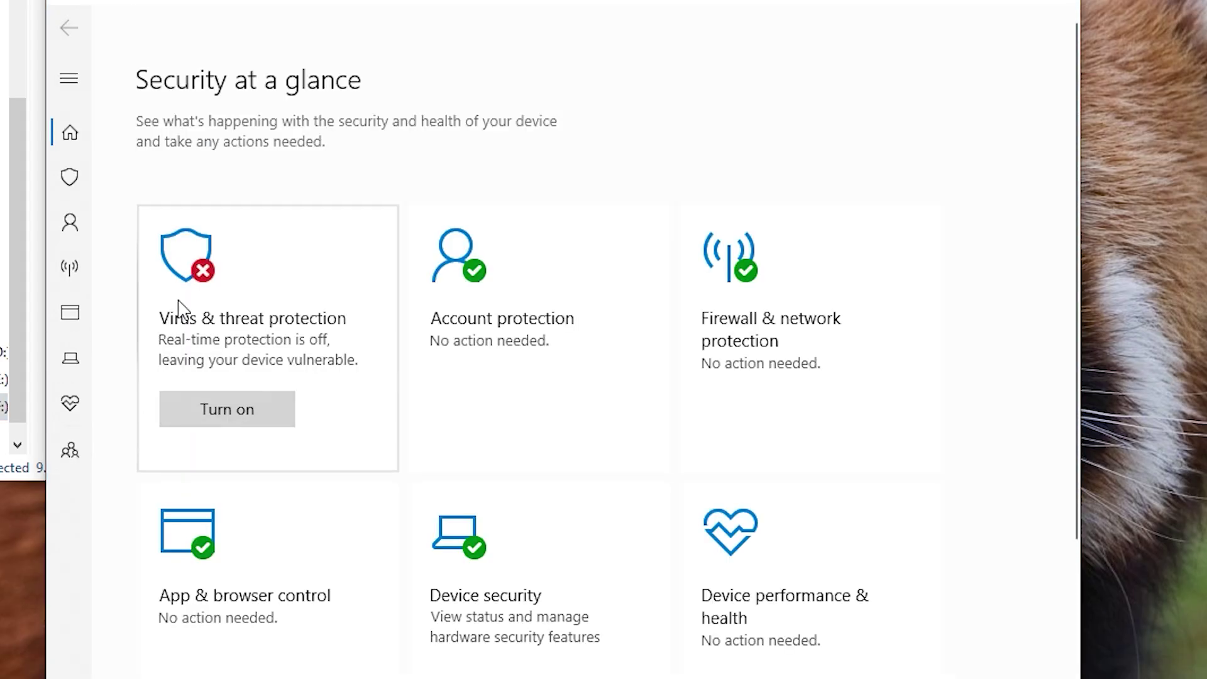
pyautogui.click(214, 312)
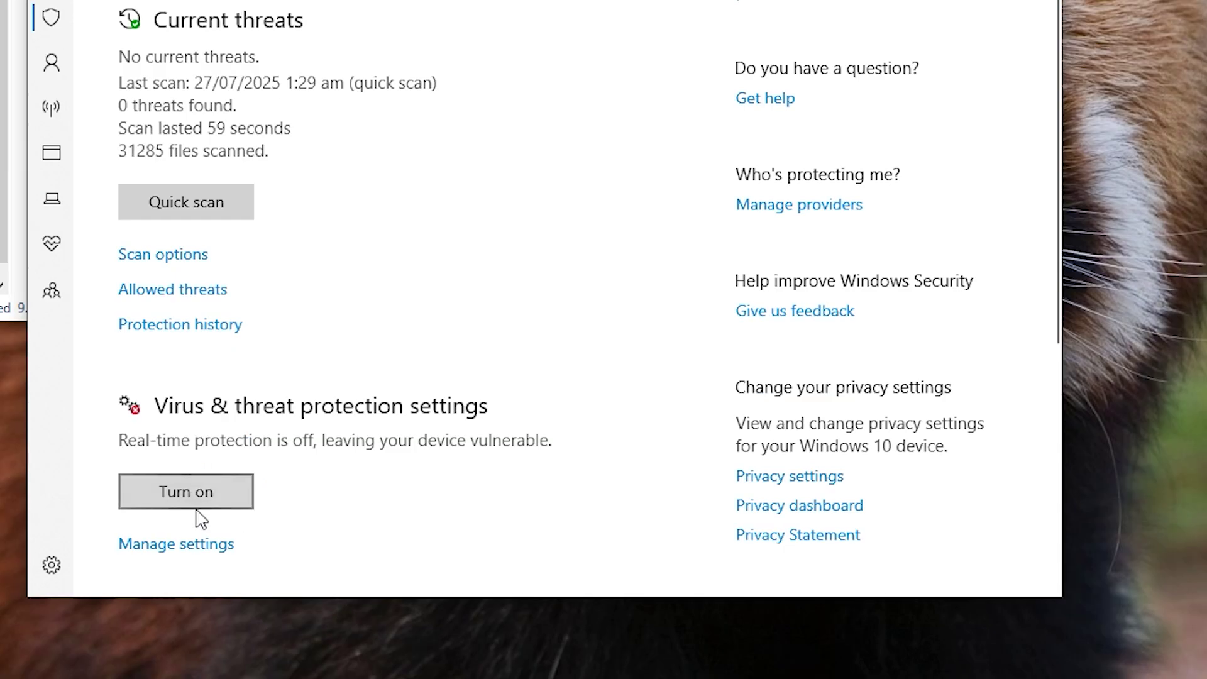
pyautogui.scroll(-2, 190, 557)
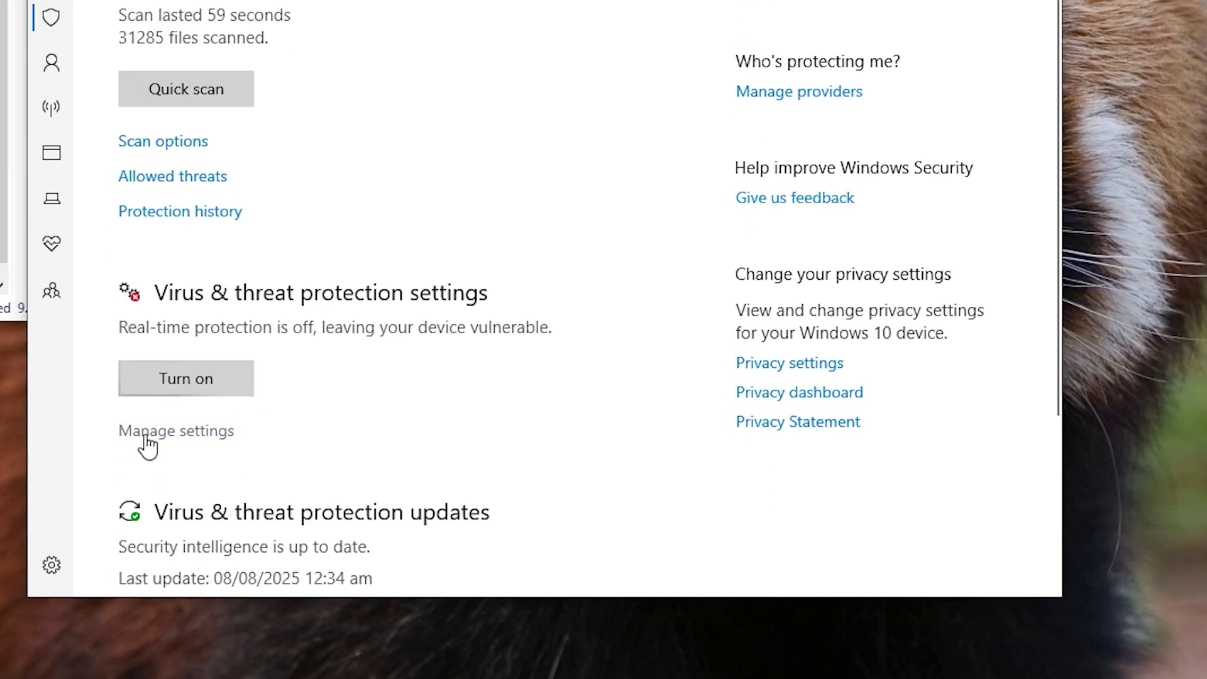
pyautogui.scroll(-12, 269, 157)
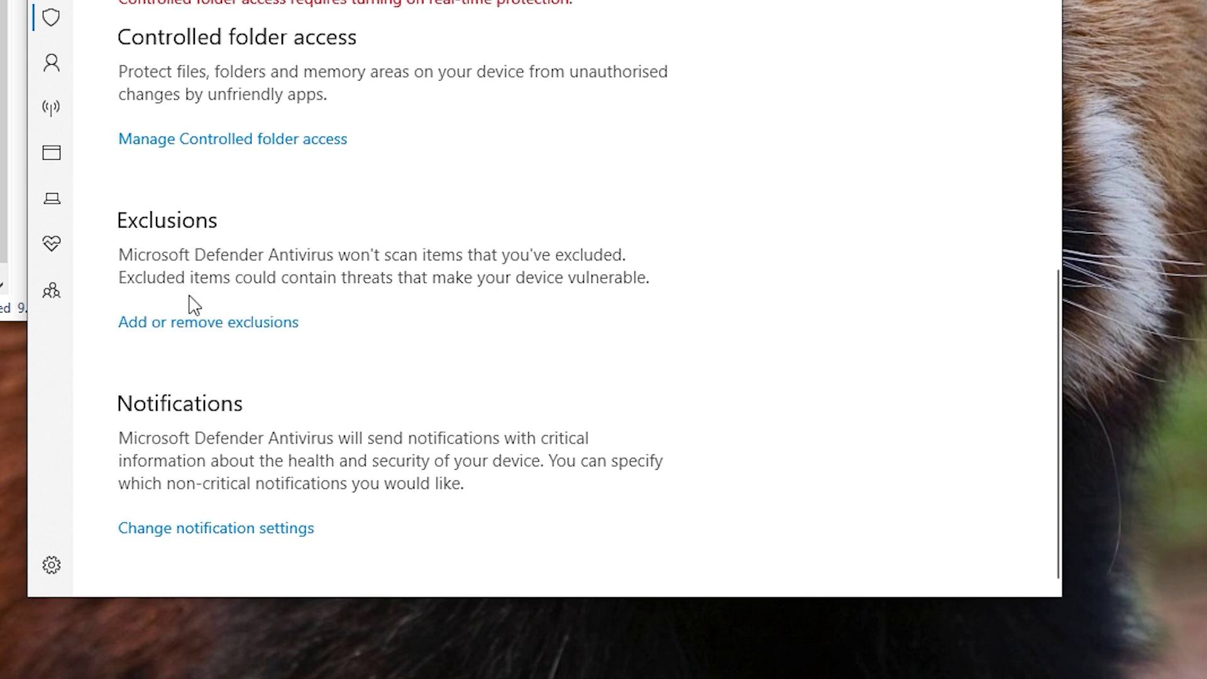
pyautogui.click(174, 327)
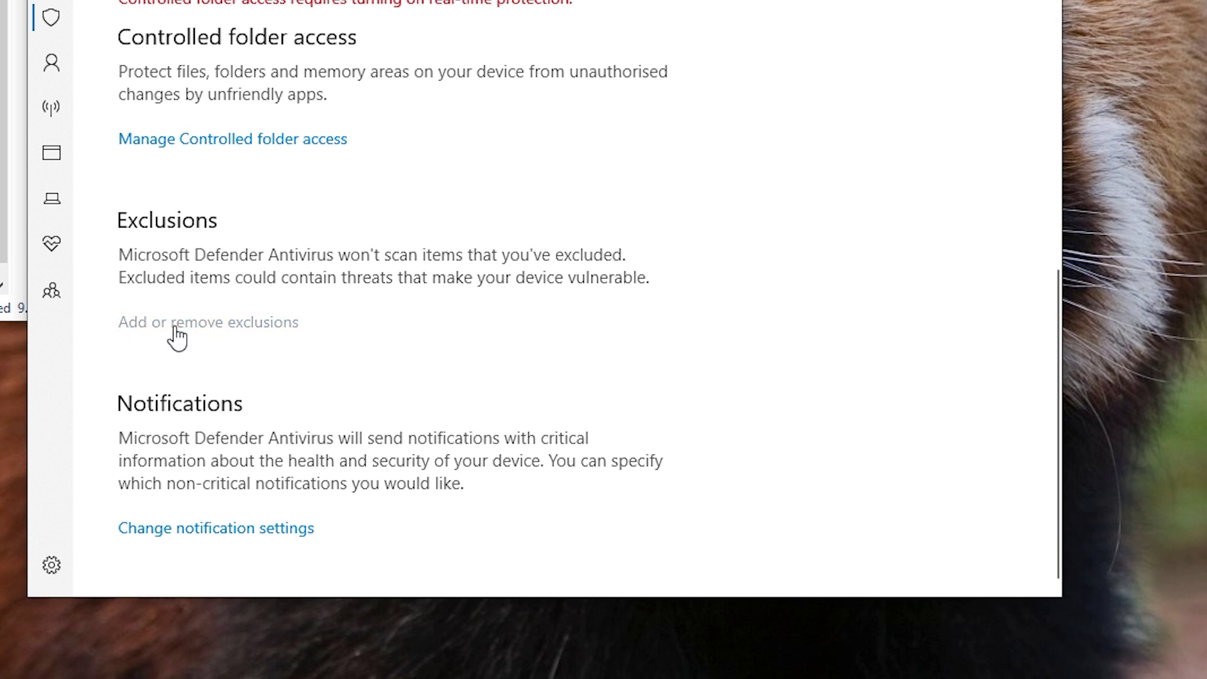
pyautogui.click(265, 352)
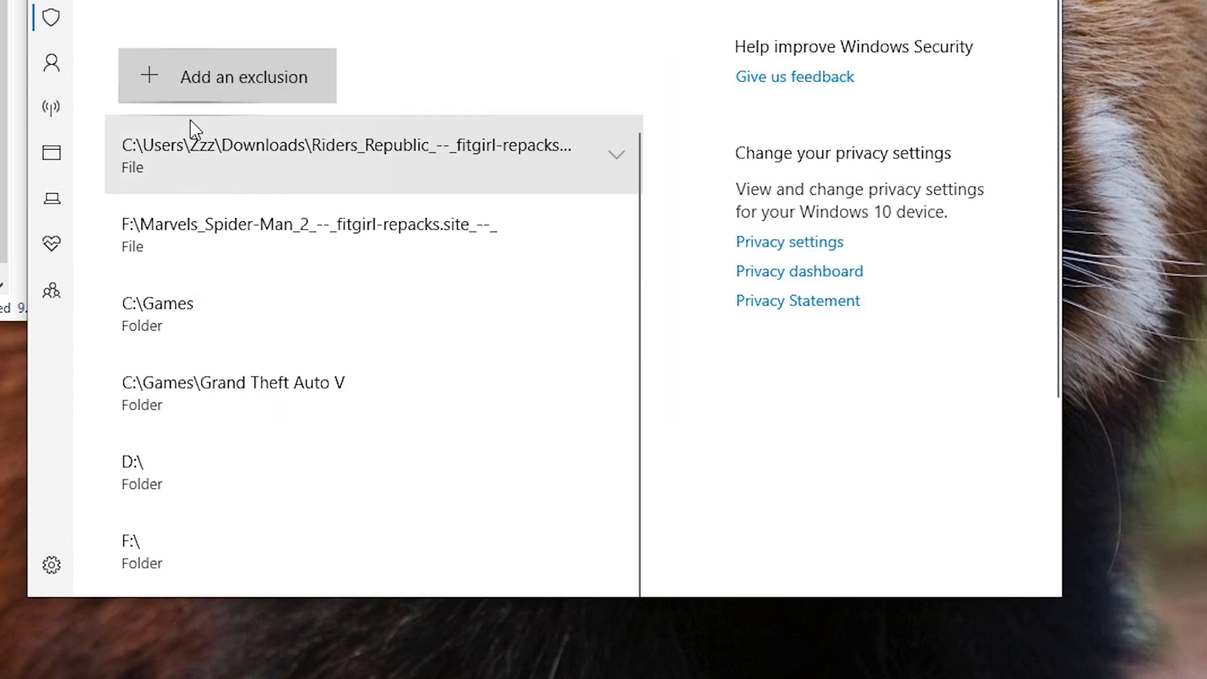
# Step: Add the folder C:\Games\Grand Theft Auto V as an exclusion from antivirus scans
pyautogui.click(216, 94)
pyautogui.click(221, 169)
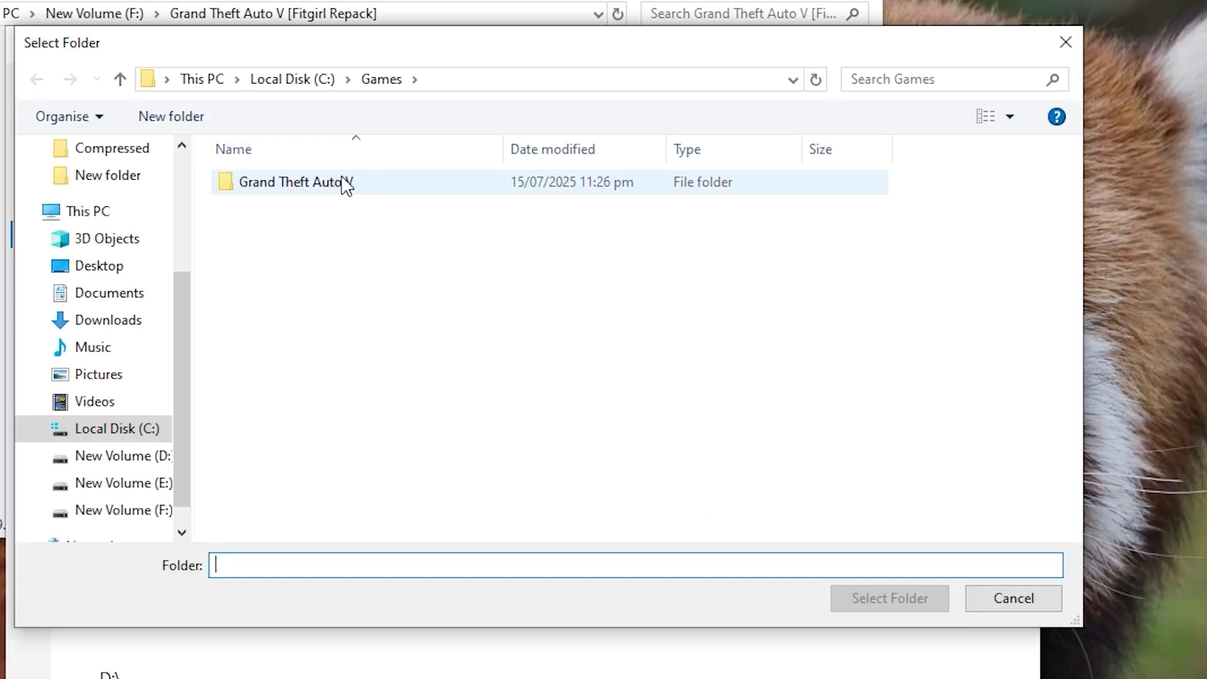
pyautogui.click(331, 198)
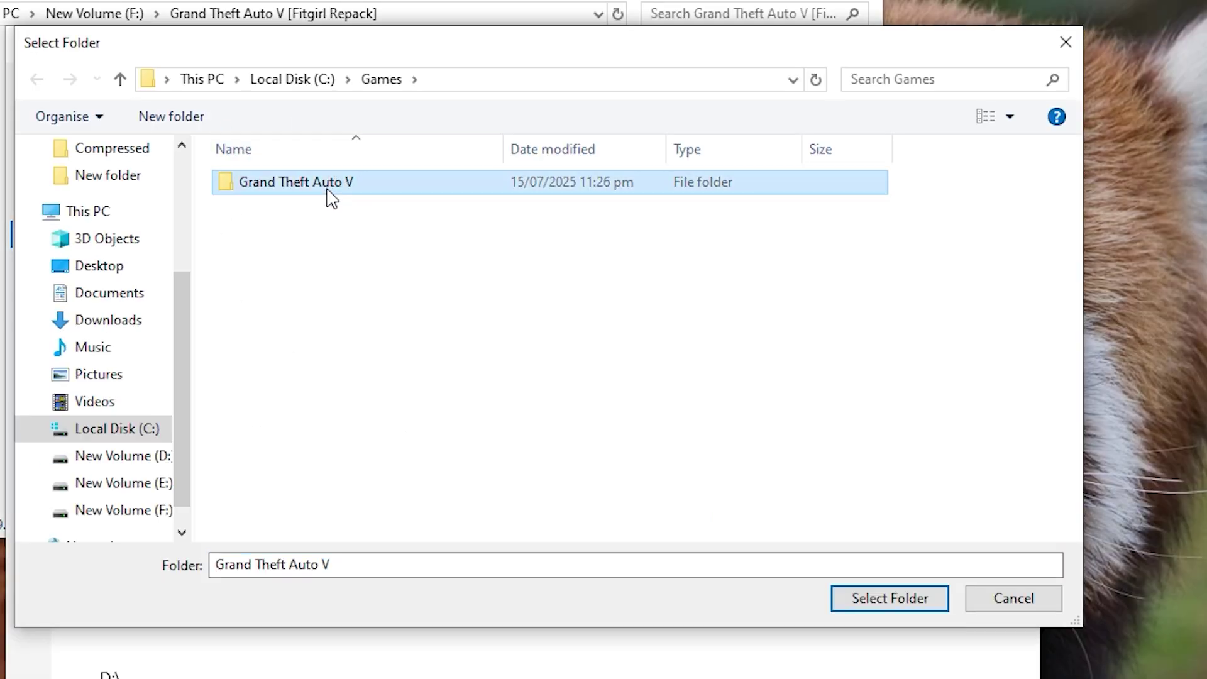
pyautogui.click(857, 601)
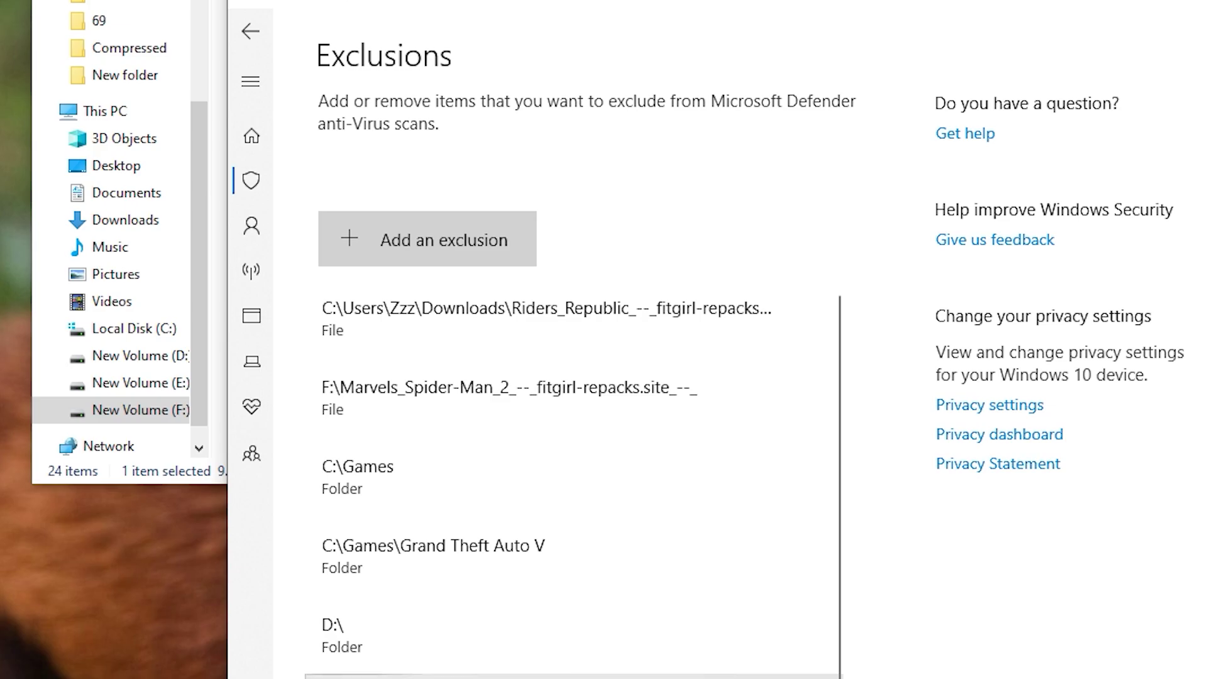
# Step: Switch to File Explorer and examine the Clair Obscur Expedition 33, Grand Theft Auto V, Gotham Knights and Spider-man Remastered repack folders on drive F
pyautogui.click(143, 410)
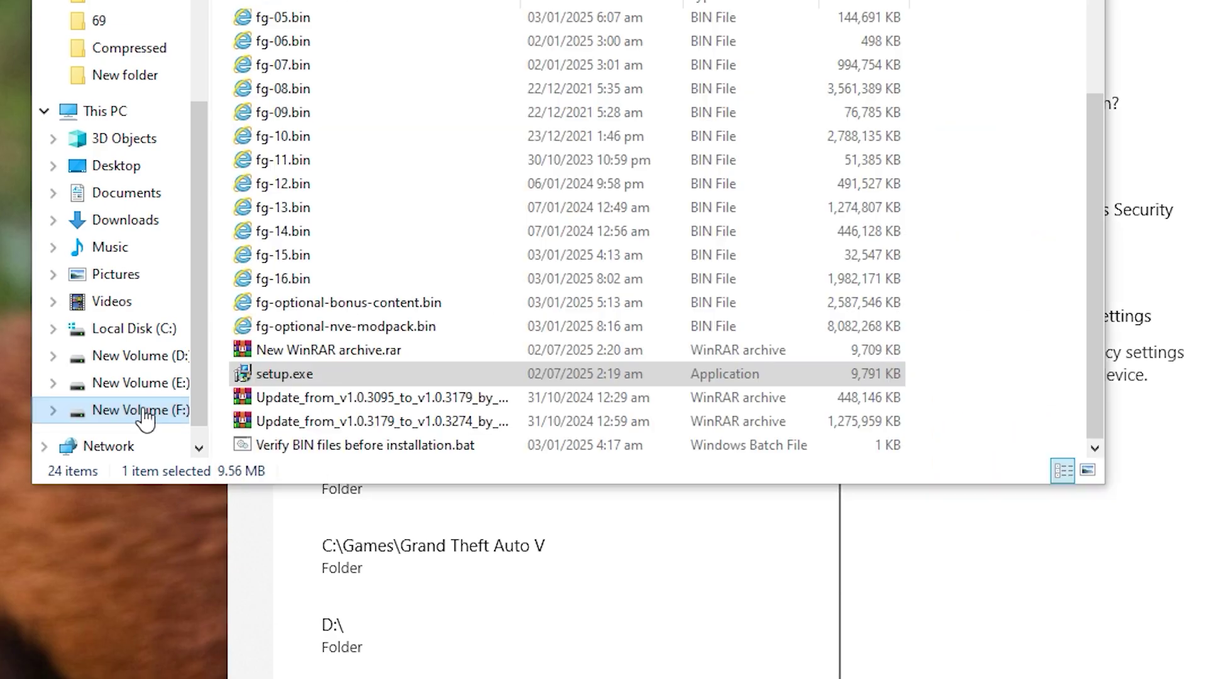
pyautogui.doubleClick(378, 28)
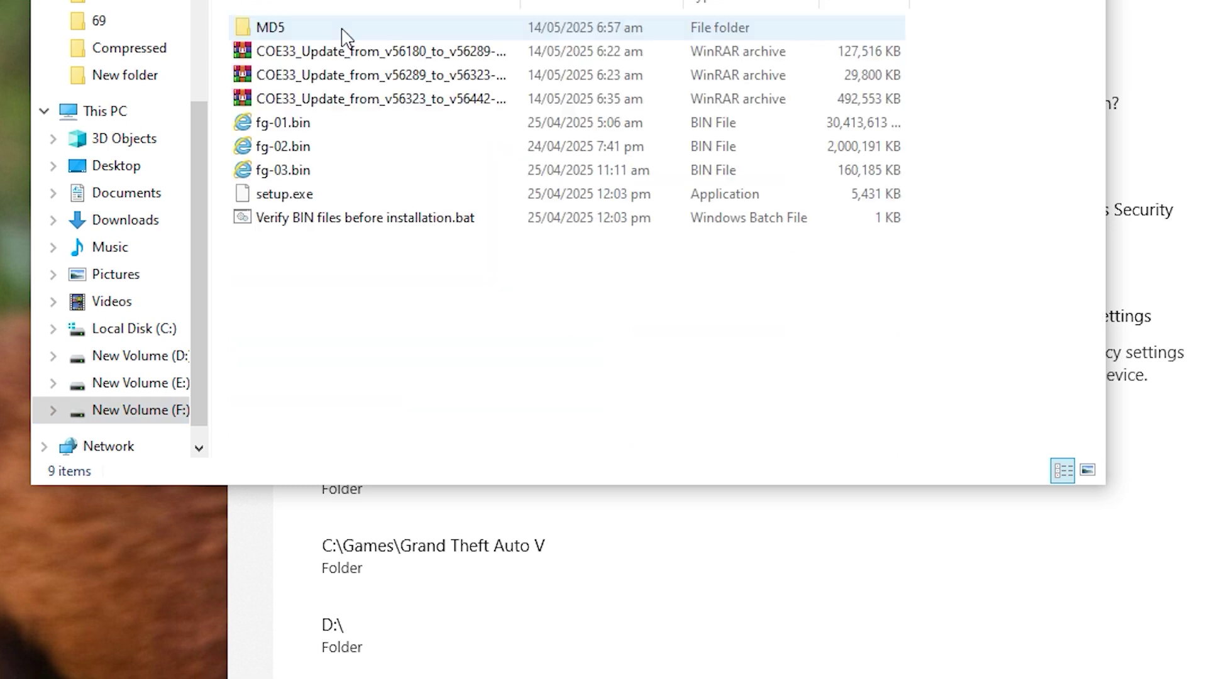
pyautogui.hotkey('alt', 'Left')
pyautogui.doubleClick(248, 124)
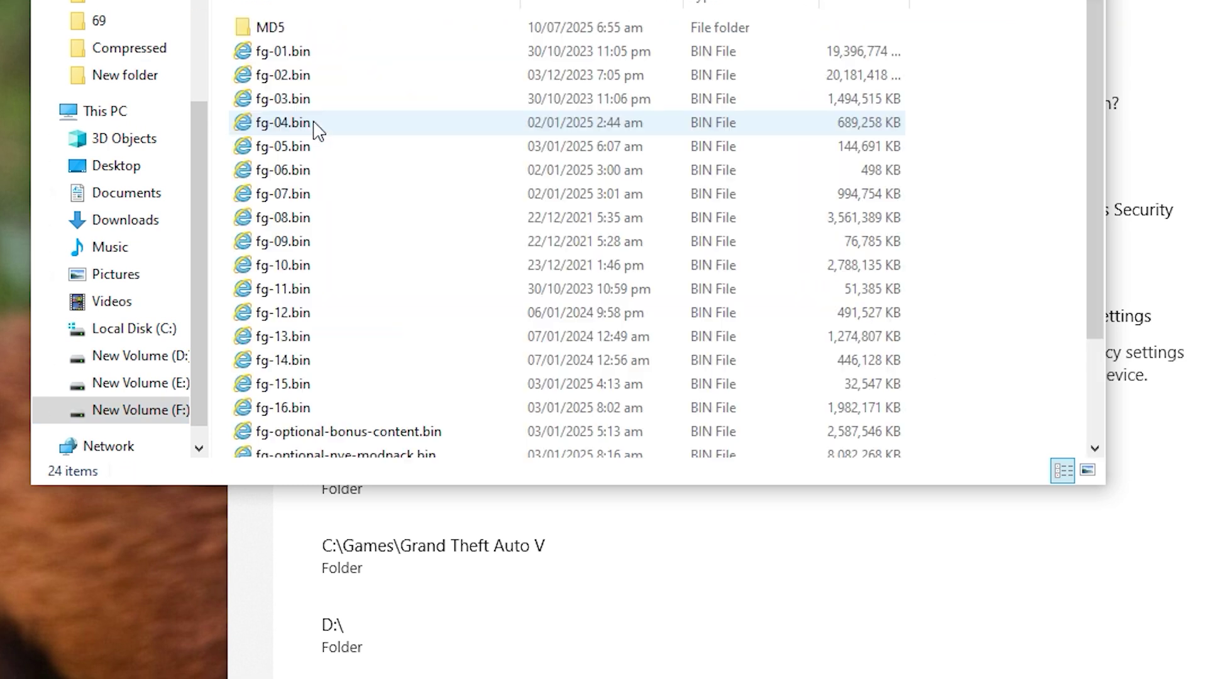
pyautogui.scroll(-2, 202, 126)
pyautogui.hotkey('alt', 'Left')
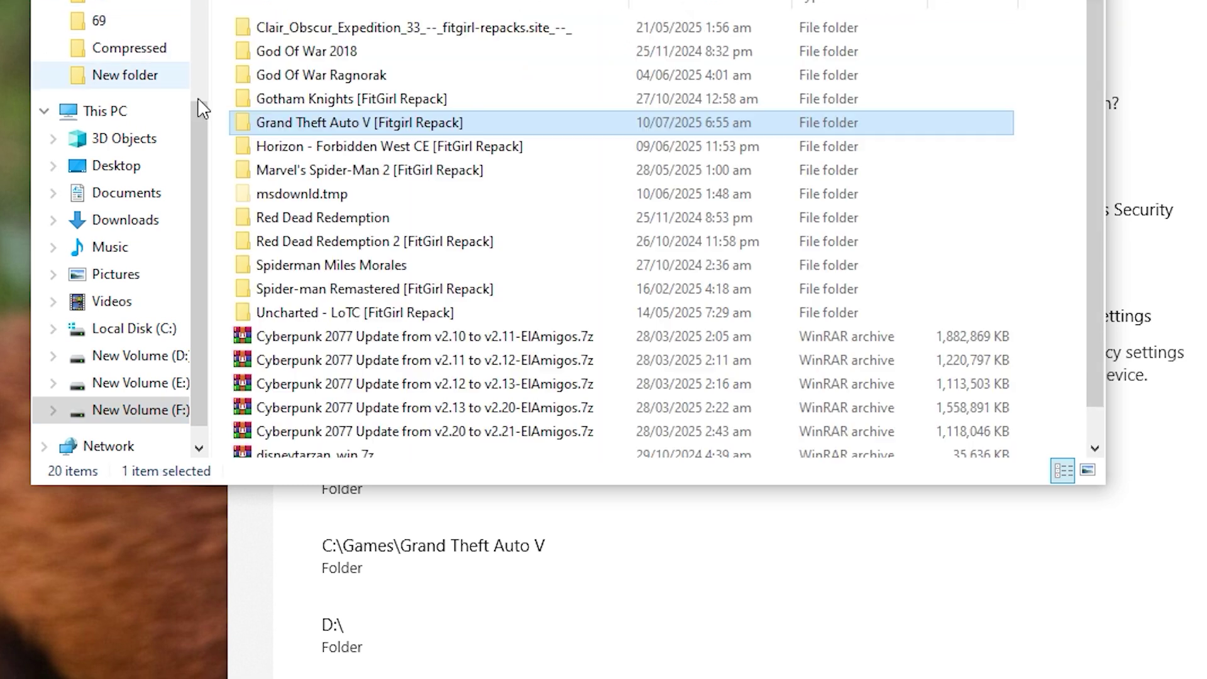
pyautogui.doubleClick(251, 94)
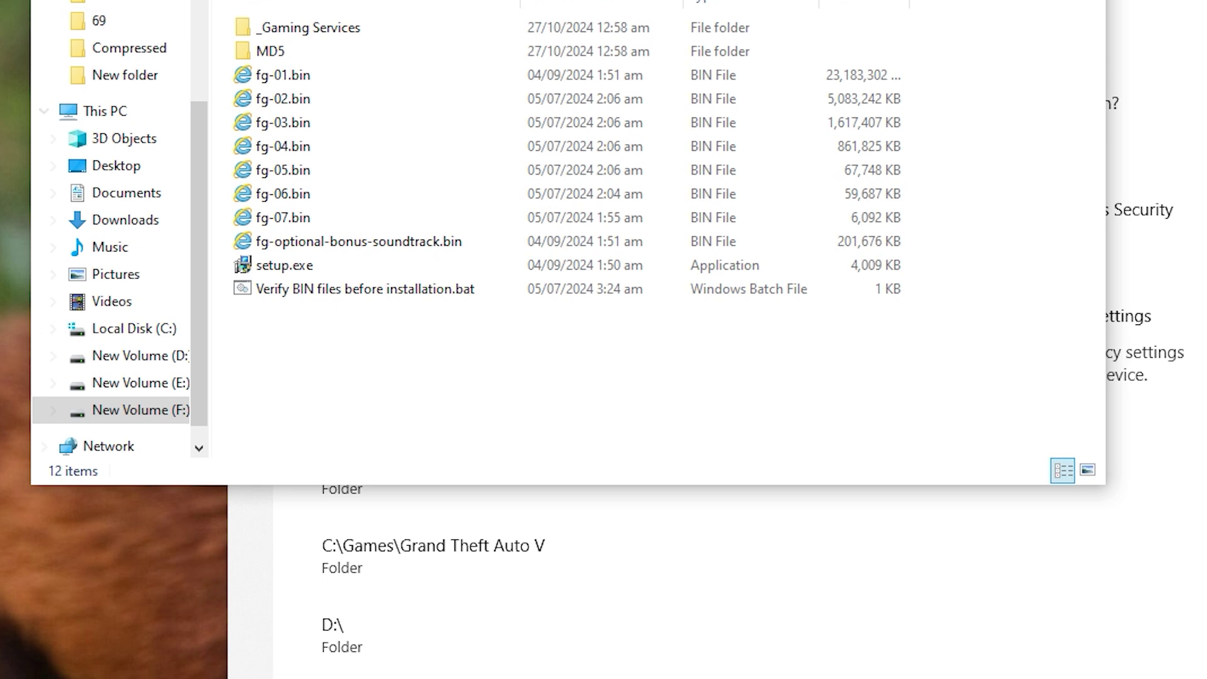
pyautogui.hotkey('alt', 'Left')
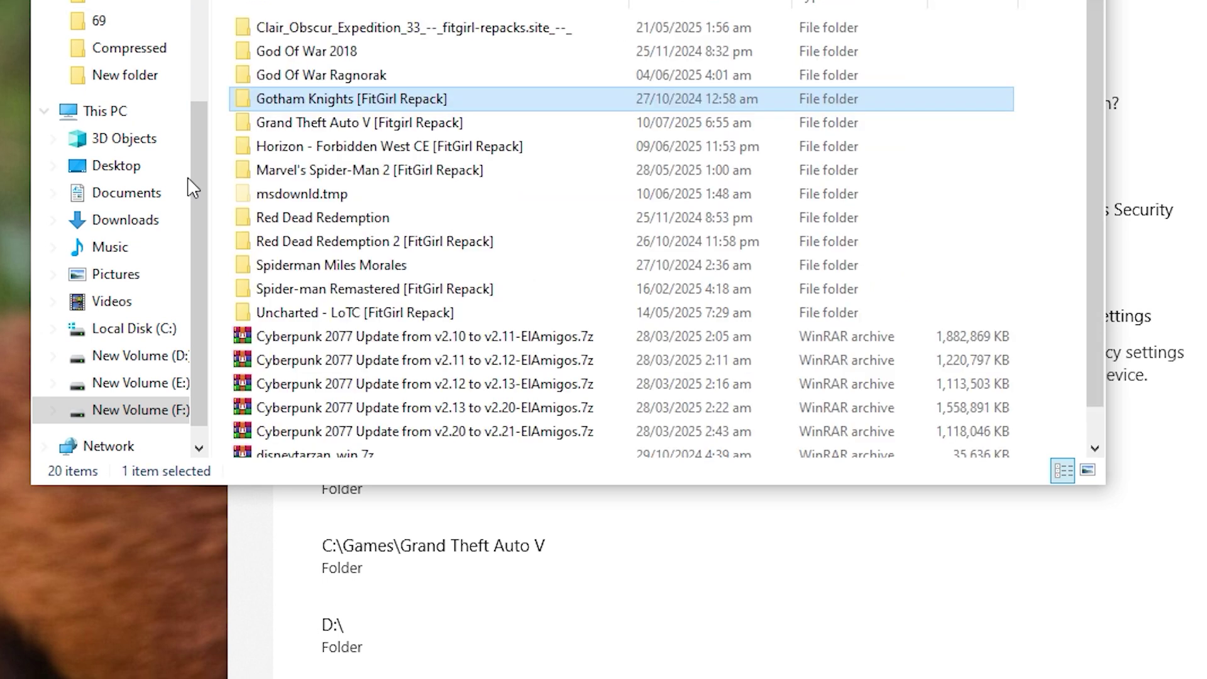
pyautogui.doubleClick(397, 294)
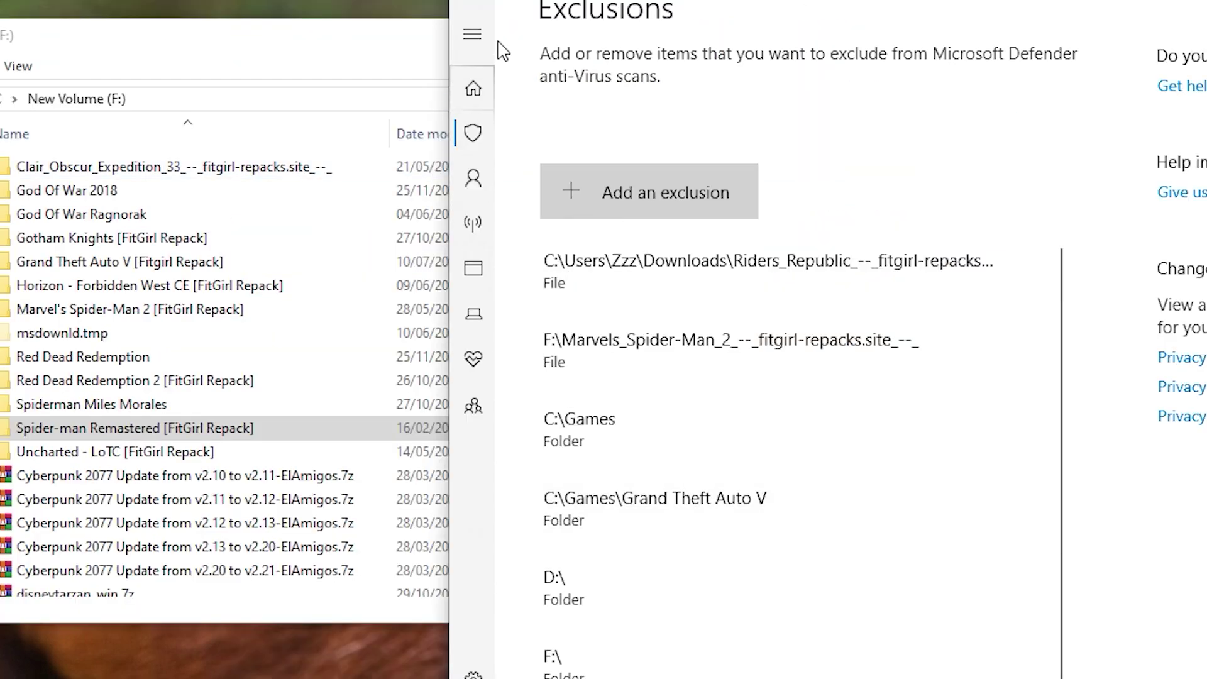
# Step: Return to the Virus & threat protection settings in Windows Security and turn real-time protection on, allowing the app to make changes
pyautogui.click(473, 3)
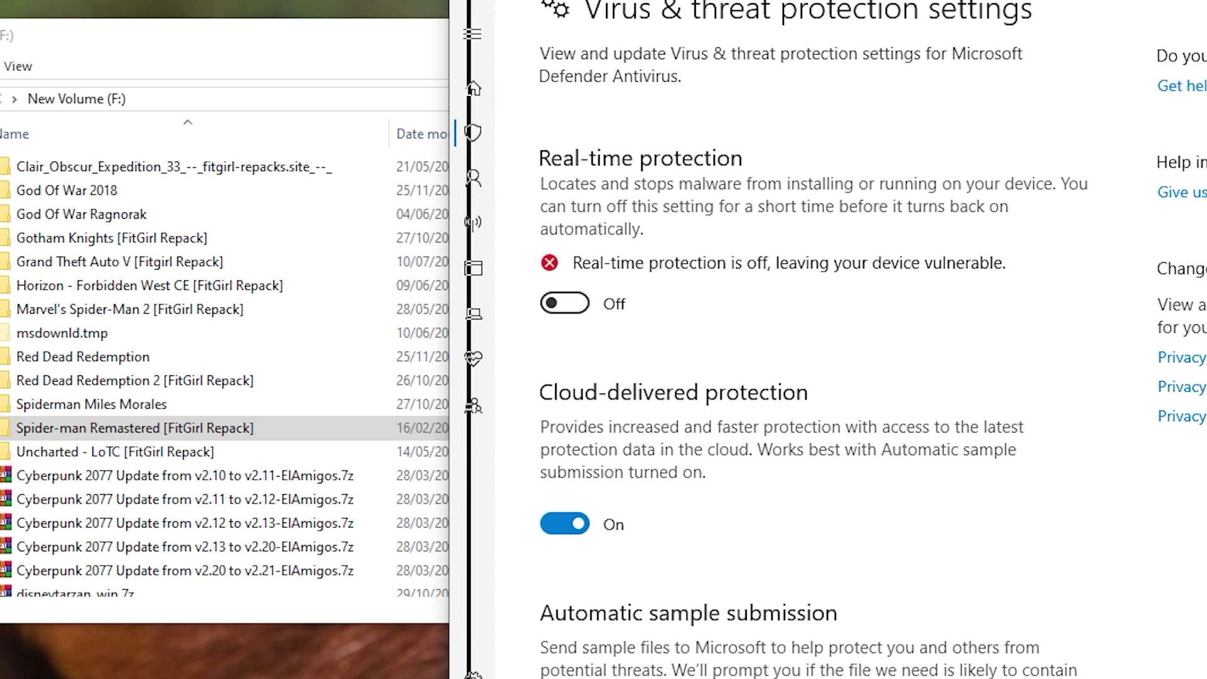
pyautogui.moveTo(503, 5); pyautogui.dragTo(579, 0)
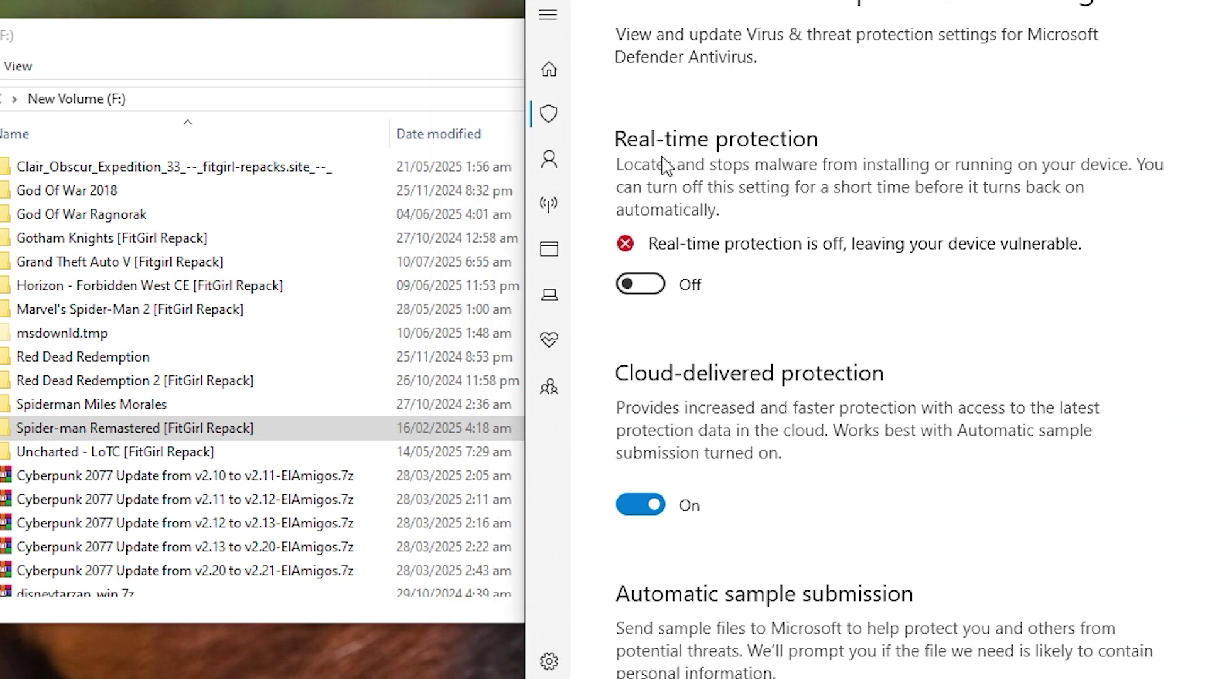
pyautogui.click(643, 294)
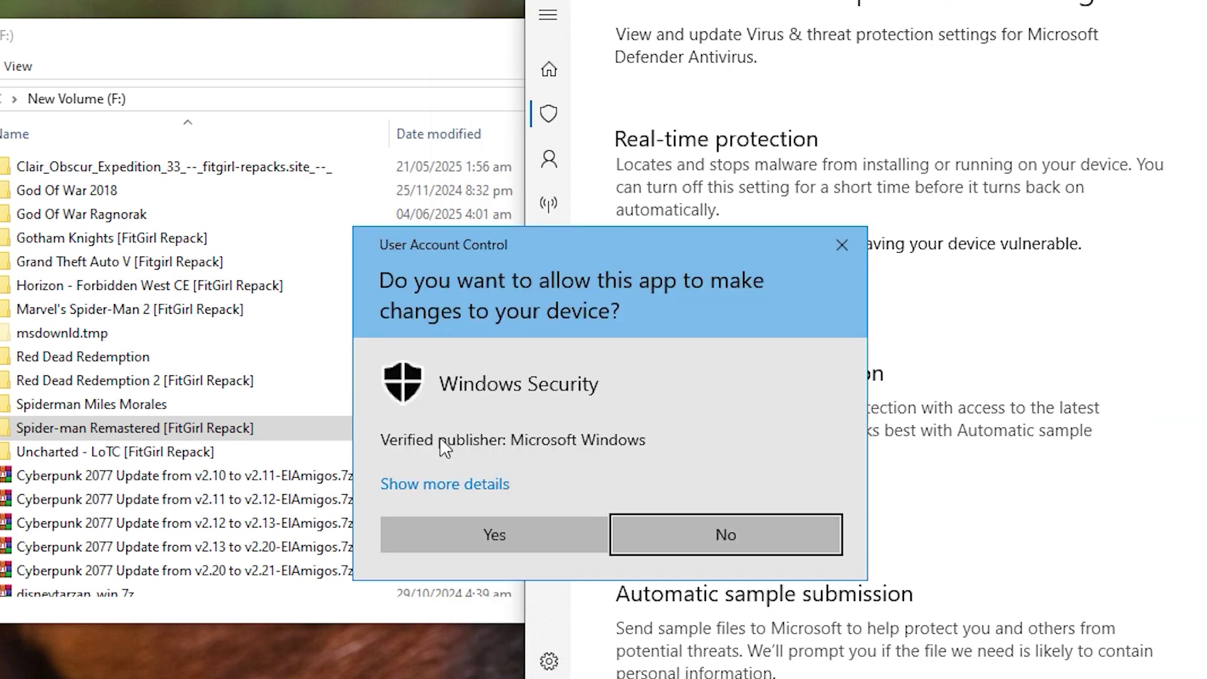
pyautogui.click(525, 534)
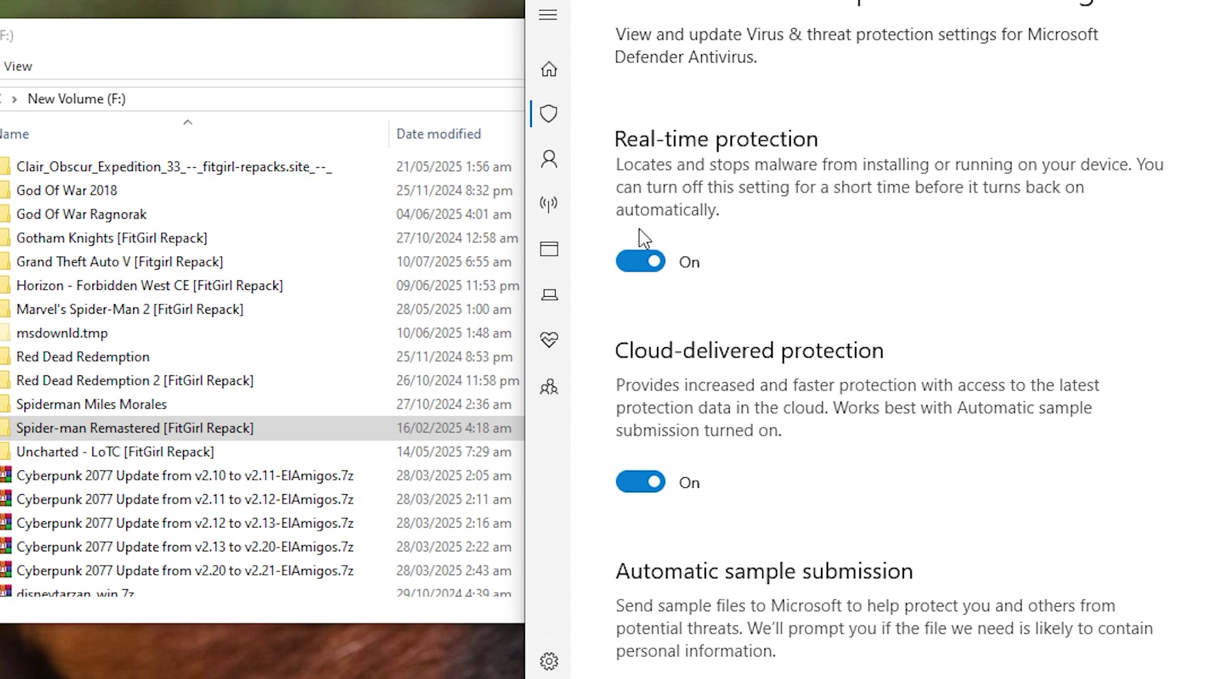